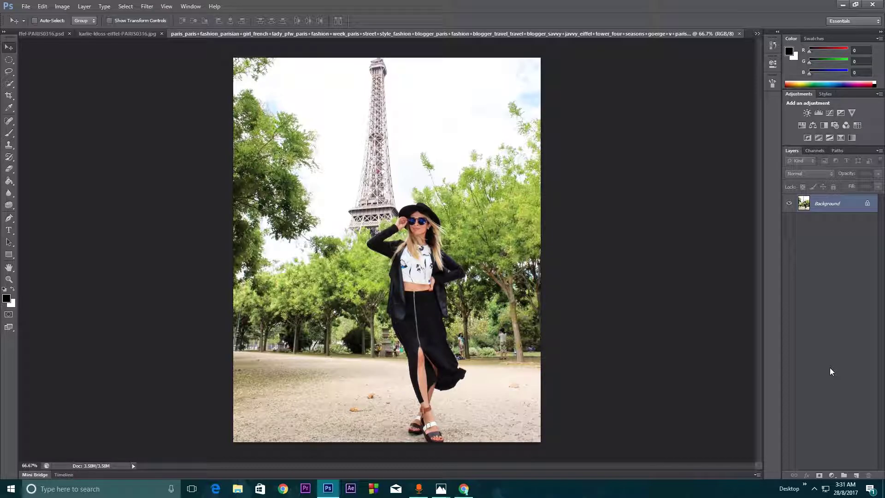
- Duplicate the Background layer and activate the Quick Selection Tool
key("ctrl+j")
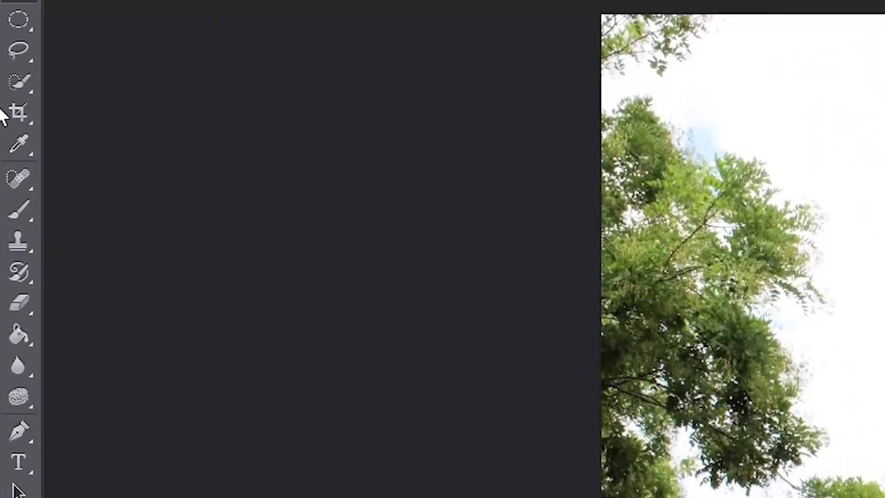
left_click(18, 84)
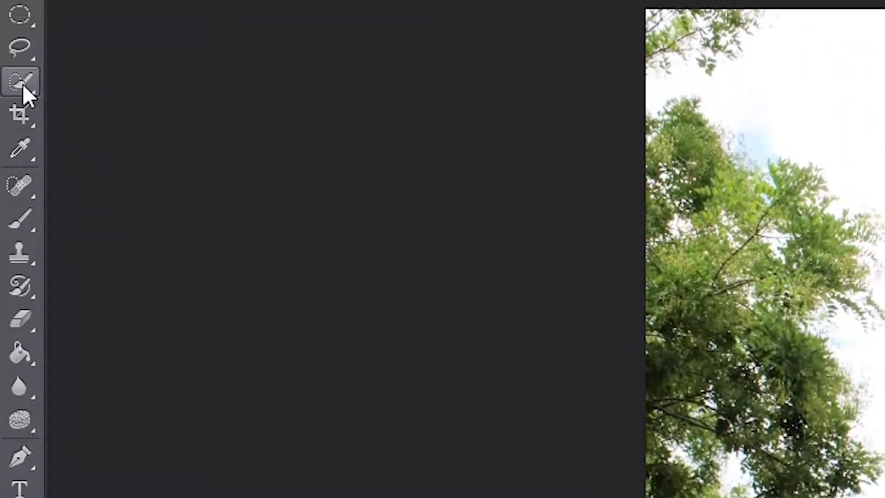
right_click(21, 81)
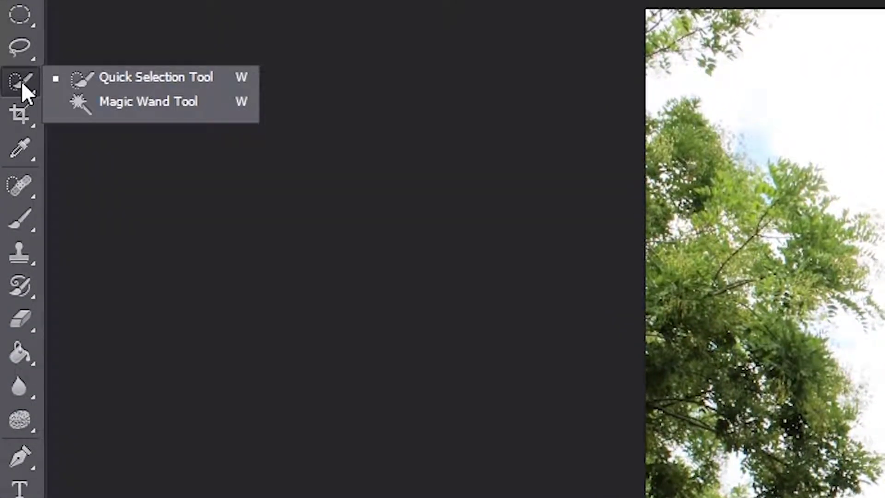
left_click(139, 77)
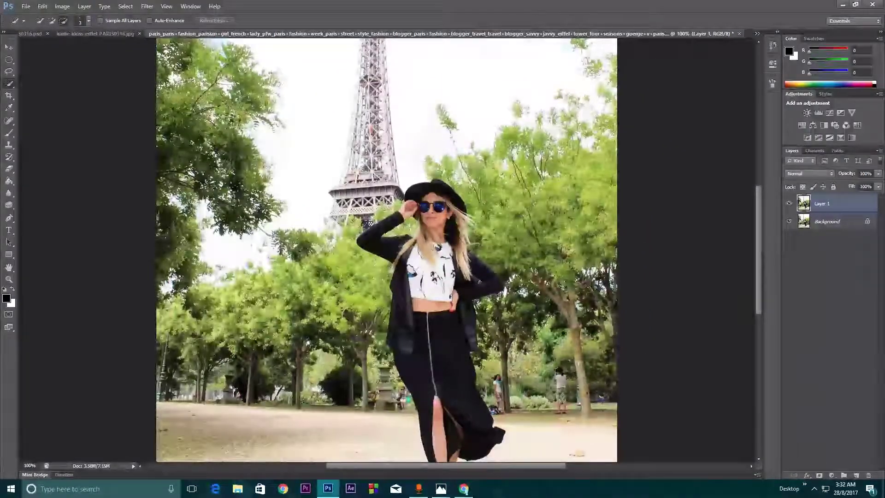
- Examine the woman's hat, hair and raised arm up close at 300% magnification
key("ctrl+plus")
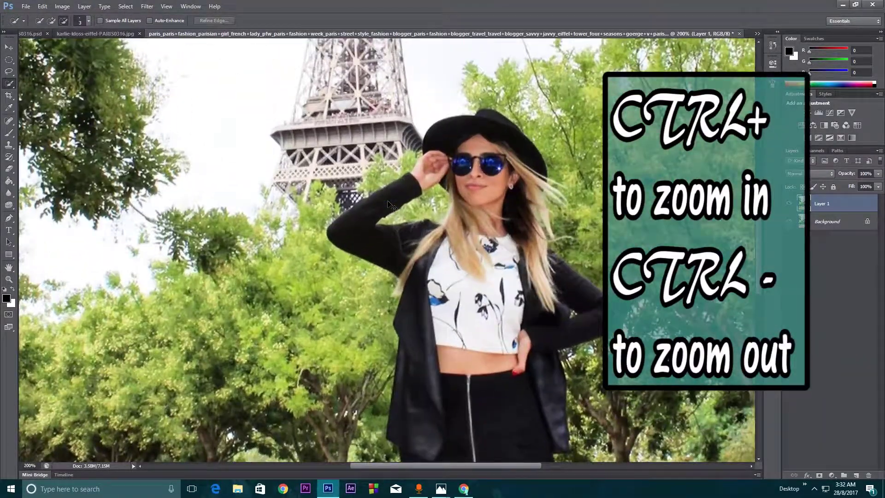
left_click_drag(452, 463, 475, 465)
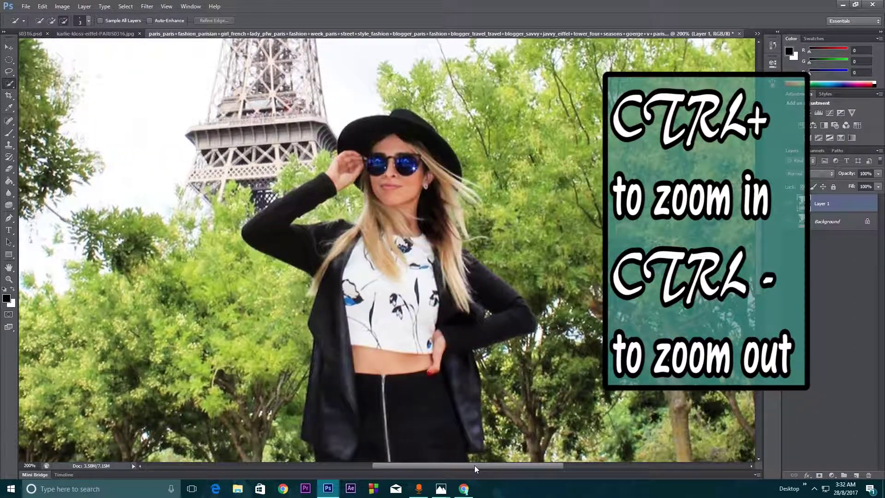
key("ctrl+minus")
key("ctrl+minus")
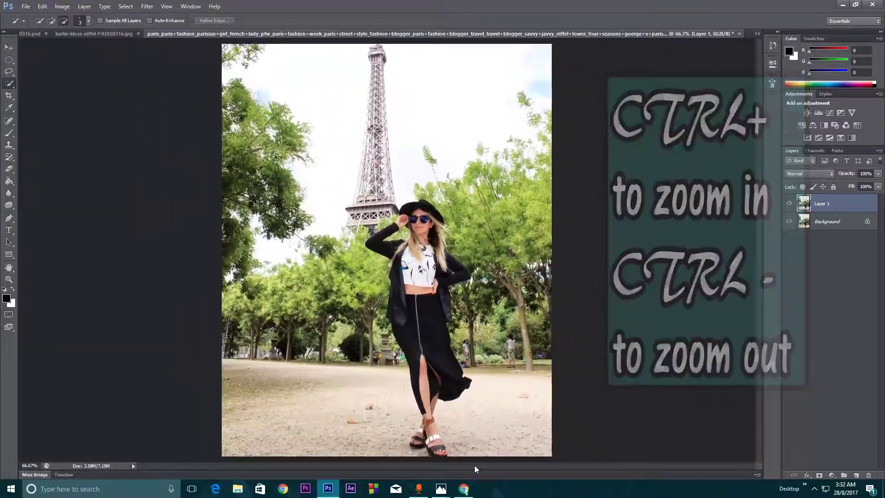
key("ctrl+plus")
key("ctrl+plus")
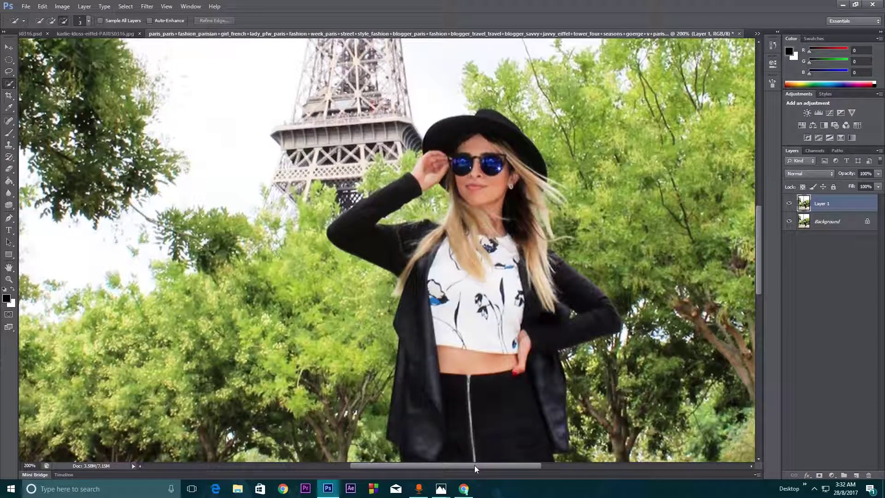
key("ctrl+plus")
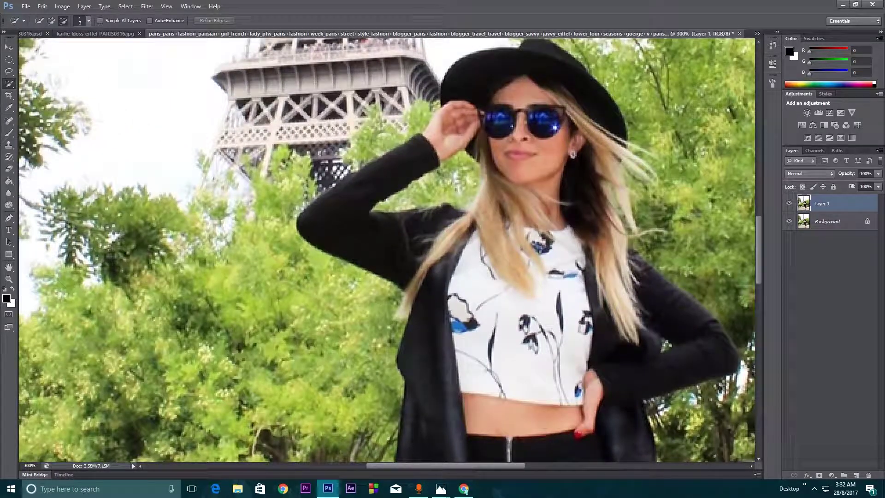
scroll(754, 250, "up", 5)
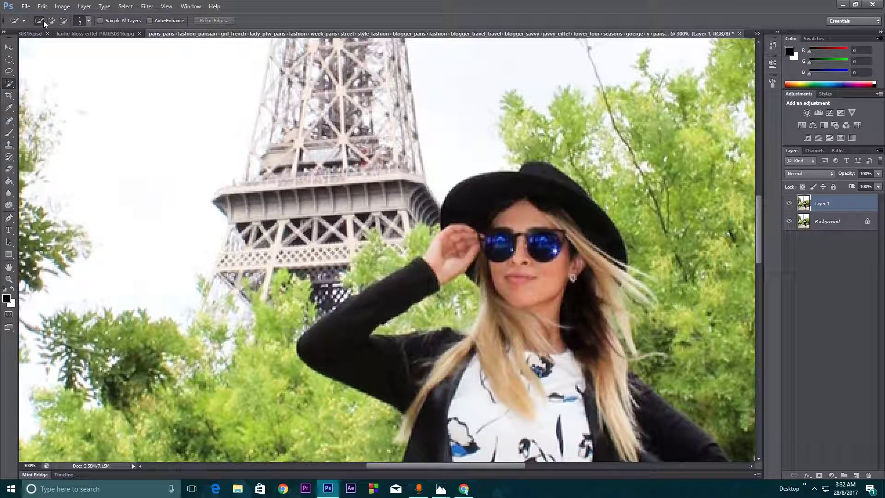
- Set the Quick Selection brush size to 26 px
left_click(63, 21)
left_click(88, 21)
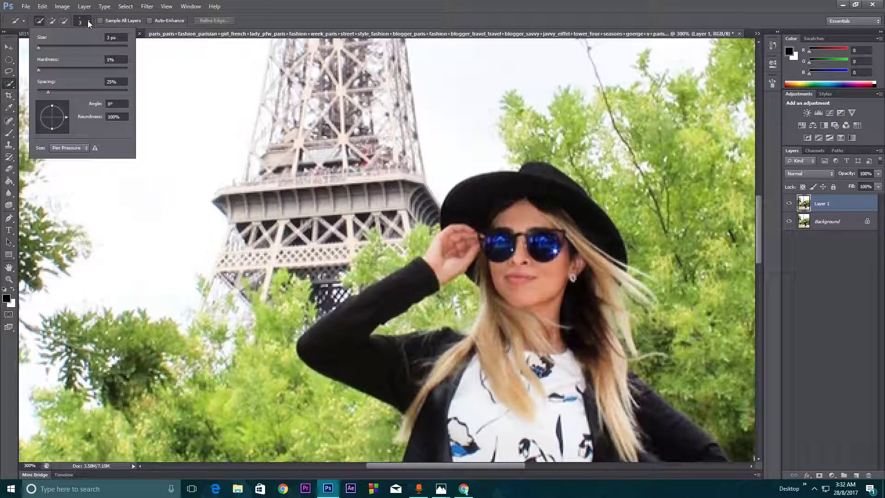
left_click_drag(45, 47, 68, 49)
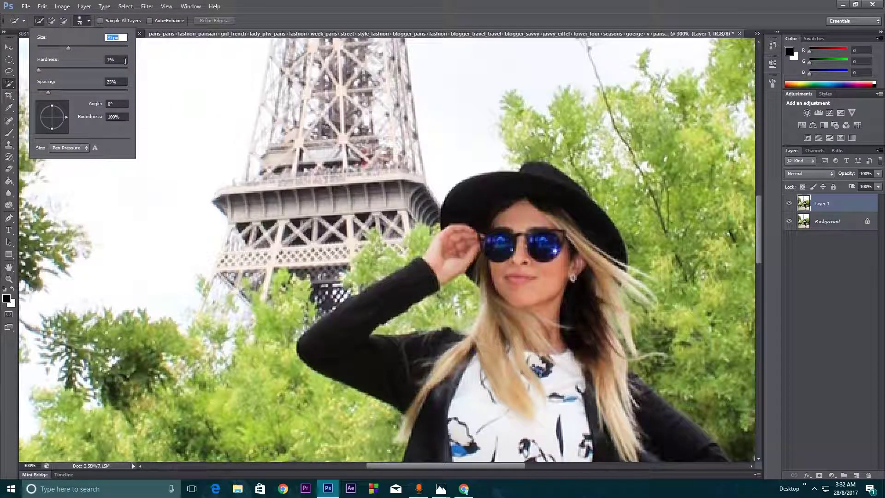
type("26")
key("Return")
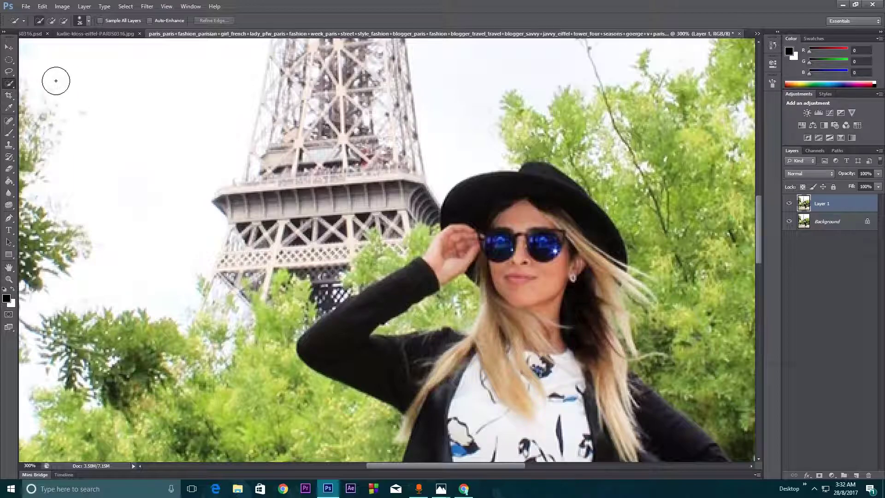
- Adjust the selection brush's hardness and reduce its size to 12 px
left_click(89, 21)
left_click_drag(51, 47, 68, 48)
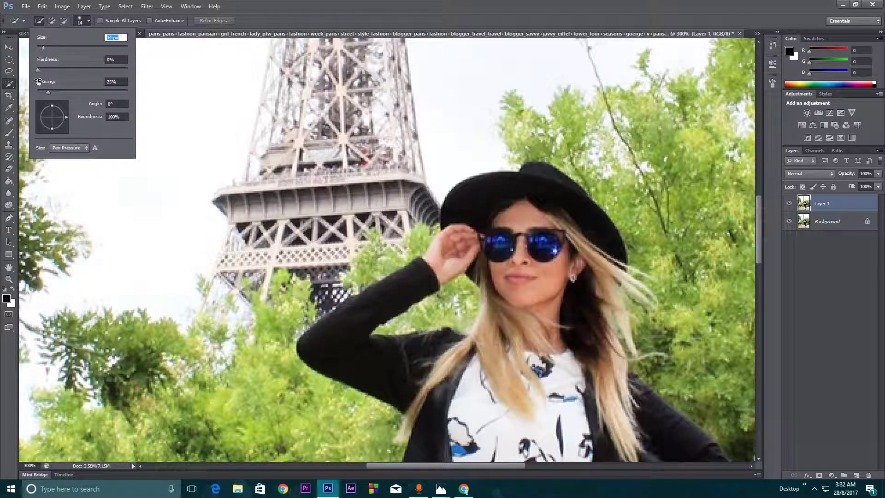
left_click_drag(37, 68, 57, 70)
left_click_drag(59, 71, 95, 70)
left_click(88, 19)
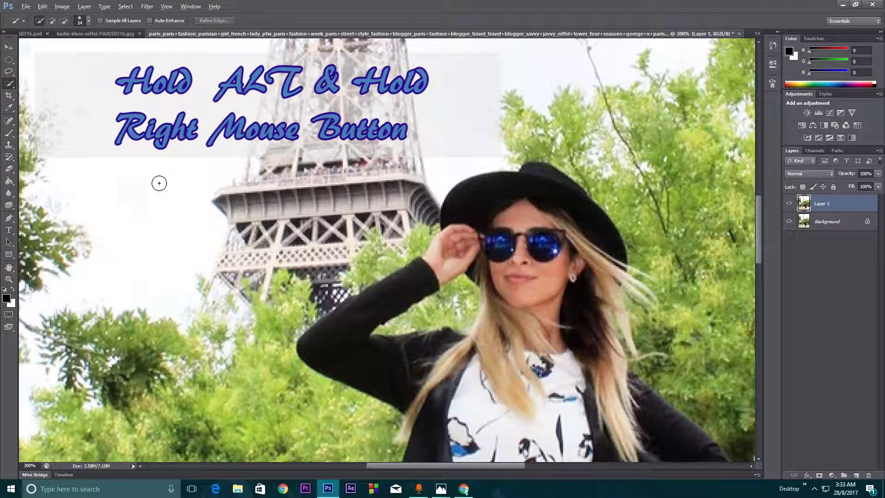
mouse_move(159, 183)
left_mouse_down()
mouse_move(306, 183)
mouse_move(115, 183)
mouse_move(221, 201)
mouse_move(112, 175)
left_mouse_up()
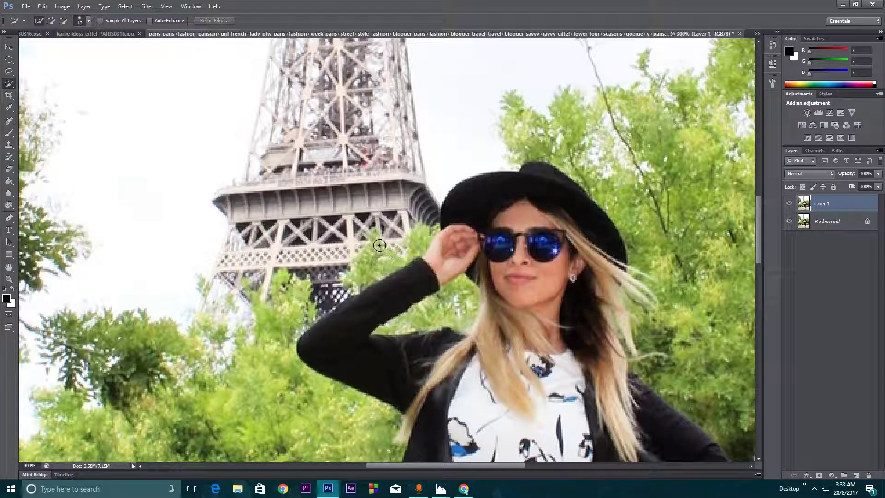
- Reduce the brush to 4 px and select the whole woman from the hat down to the sandals
left_click_drag(366, 261, 358, 260)
mouse_move(420, 263)
left_mouse_down()
mouse_move(390, 276)
mouse_move(423, 264)
left_mouse_up()
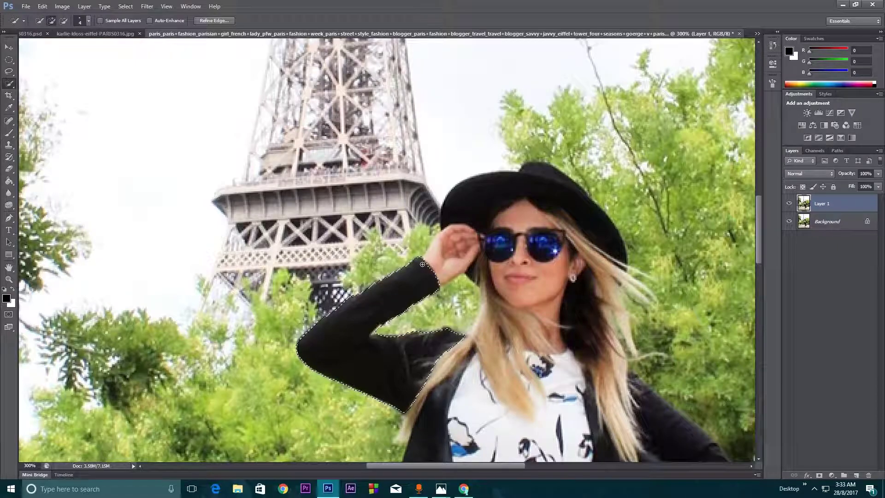
mouse_move(759, 243)
left_mouse_down()
mouse_move(762, 280)
mouse_move(759, 242)
left_mouse_up()
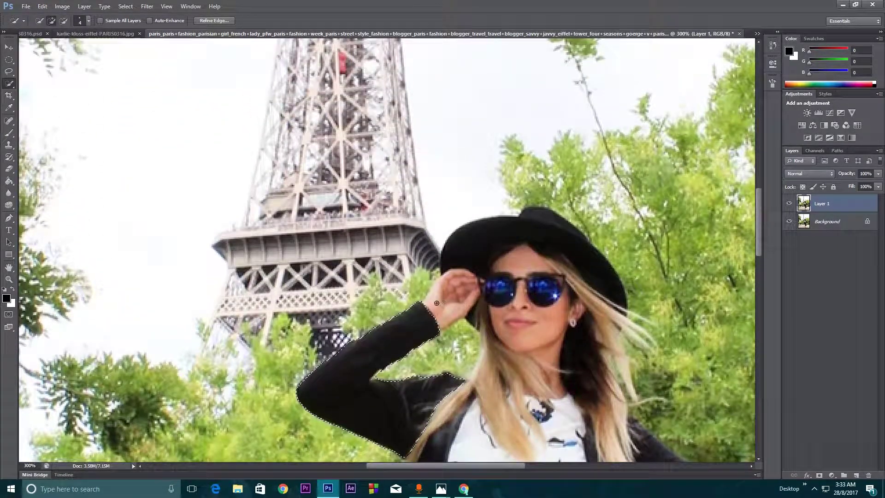
left_click_drag(434, 466, 463, 465)
left_click(318, 290)
left_click_drag(758, 230, 759, 359)
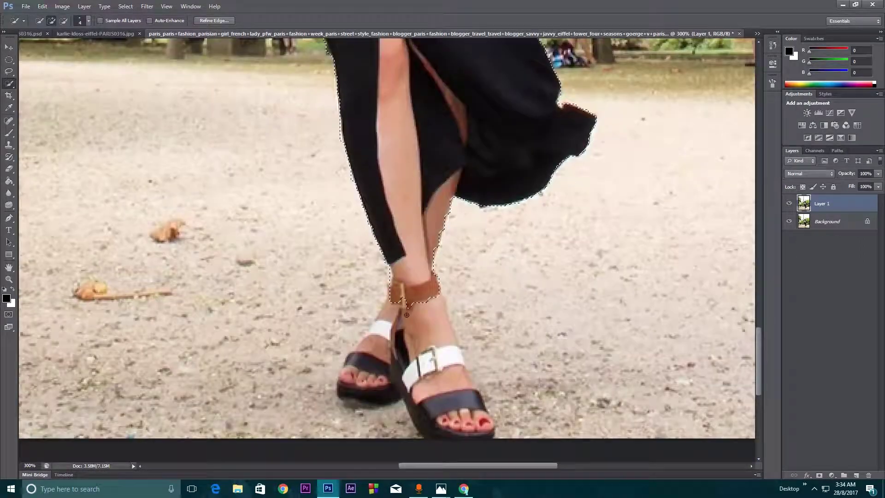
scroll(257, 250, "up", 10)
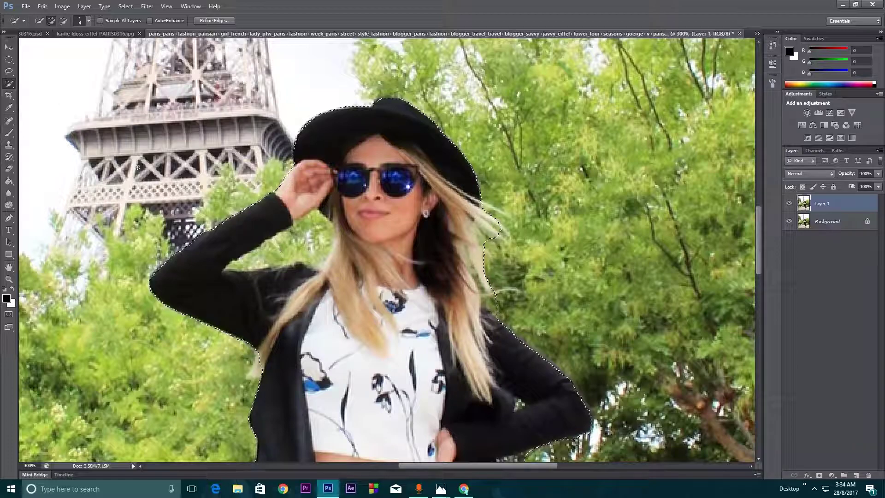
- Subtract the foliage between the raised arm and the hair from the selection, then restore the hair edge with a 1 px brush
left_click(64, 21)
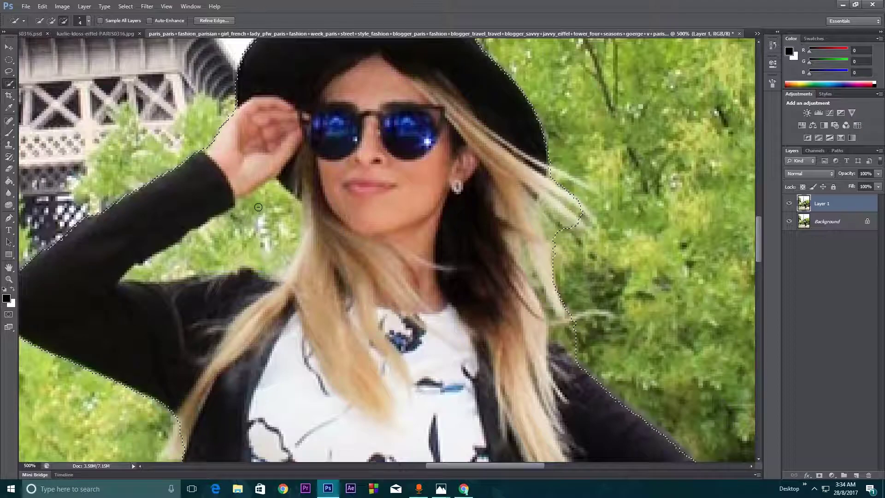
mouse_move(275, 185)
left_mouse_down()
mouse_move(200, 239)
mouse_move(274, 190)
mouse_move(264, 203)
mouse_move(285, 217)
mouse_move(281, 247)
mouse_move(295, 205)
left_mouse_up()
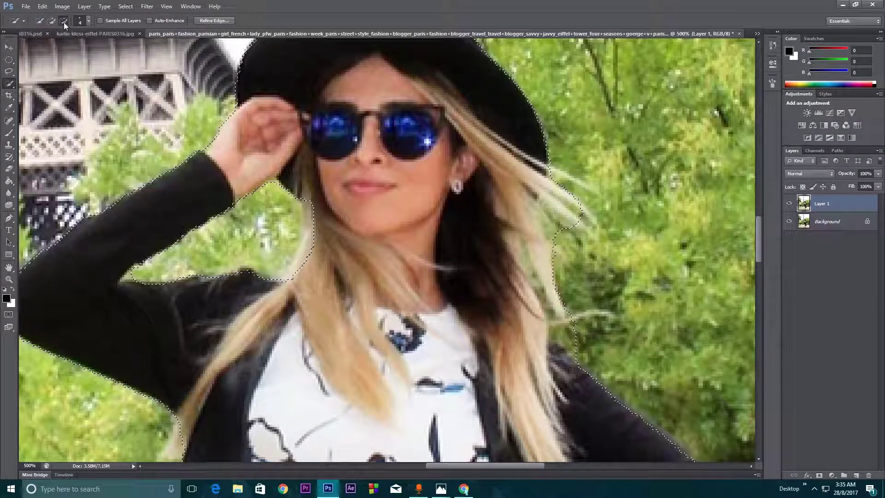
right_click(308, 195, "ctrl")
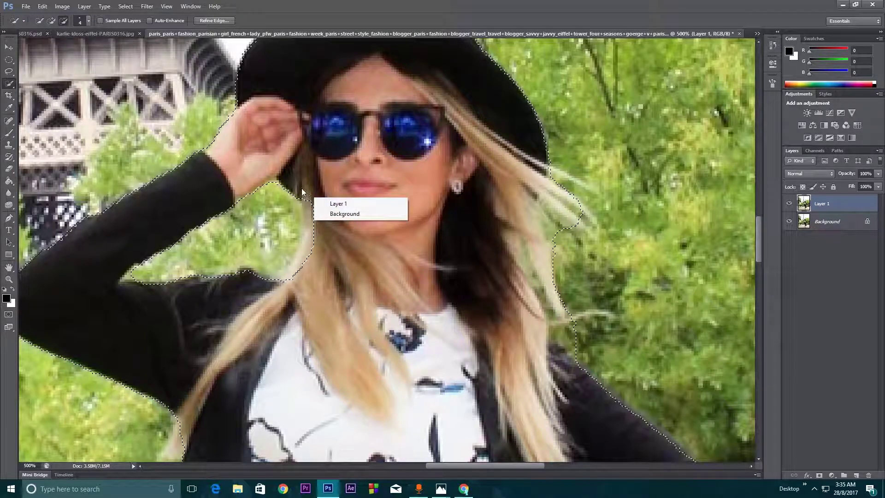
right_click(293, 166, "alt")
mouse_move(296, 170)
left_mouse_down()
mouse_move(289, 177)
mouse_move(309, 202)
mouse_move(302, 259)
left_mouse_up()
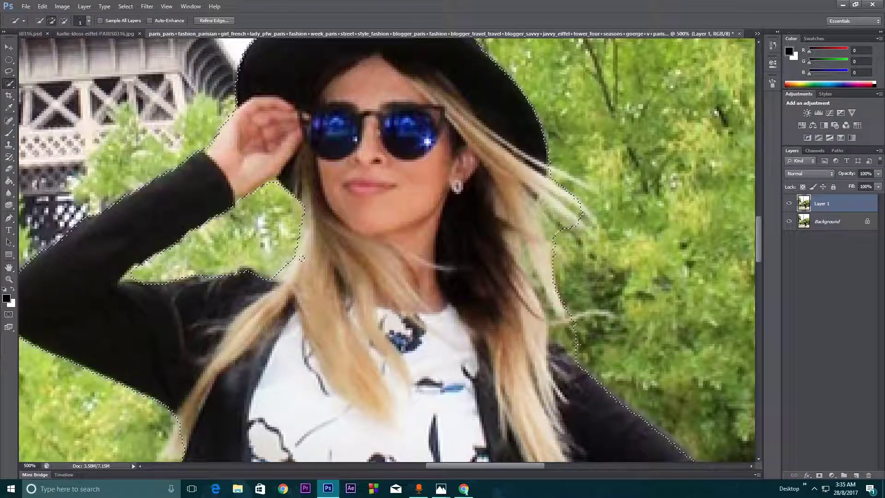
- Subtract the stray foliage beside the jacket hem and skirt from the selection
left_click(64, 20)
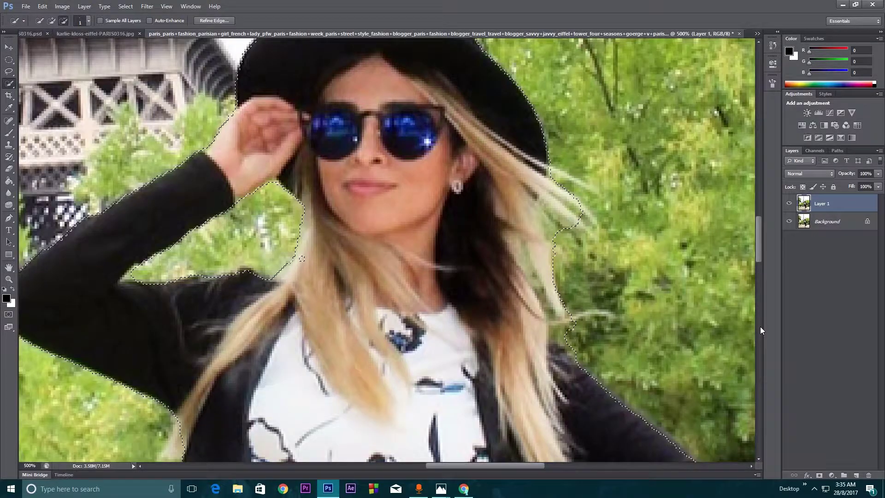
scroll(301, 258, "down", 6)
scroll(301, 224, "up", 6)
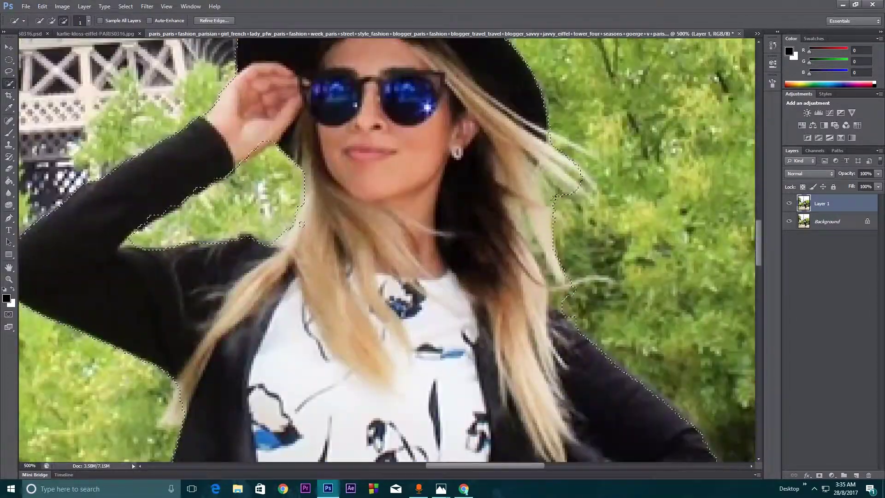
scroll(302, 224, "down", 6)
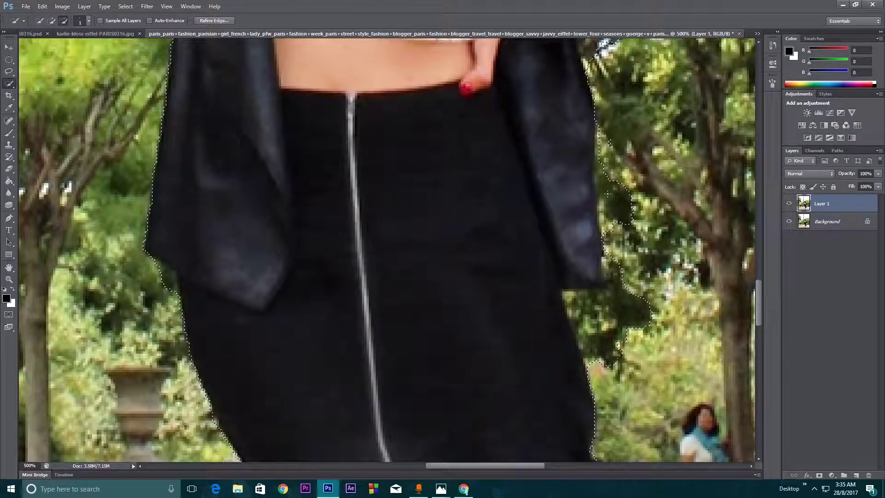
left_click_drag(613, 215, 625, 338)
- Examine the selection outline along the sandals, skirt, jacket, arms and hair
scroll(590, 362, "down", 8)
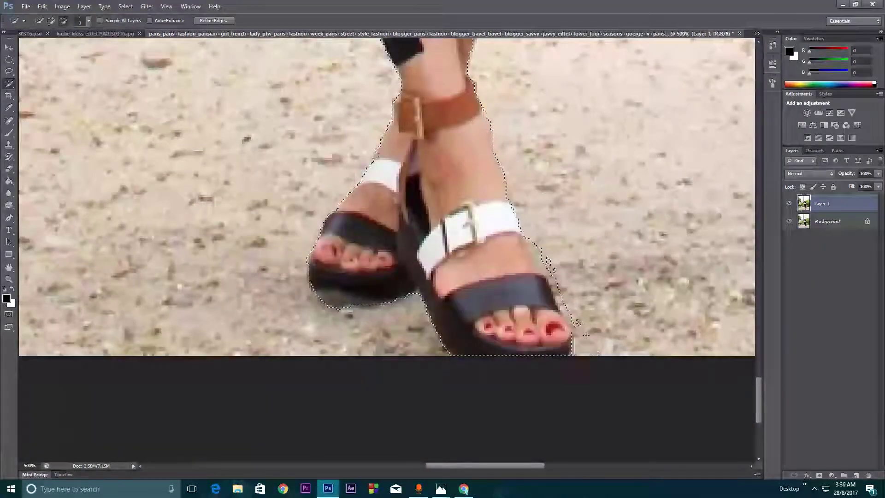
scroll(547, 264, "up", 15)
scroll(548, 263, "down", 6)
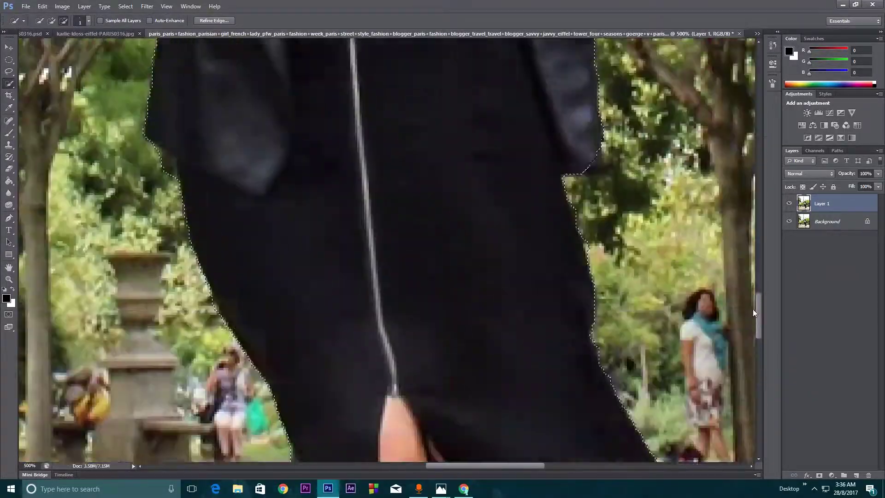
key("ctrl+1")
scroll(442, 255, "up", 4)
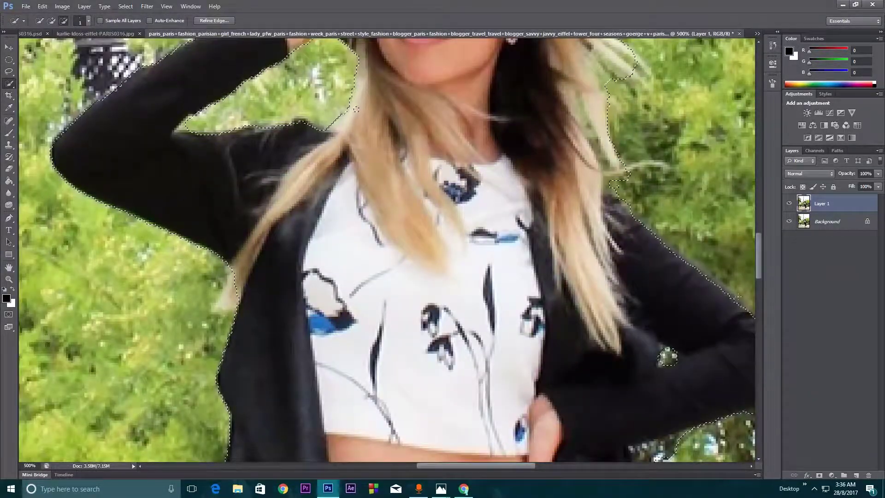
scroll(441, 255, "up", 2)
scroll(204, 313, "down", 6)
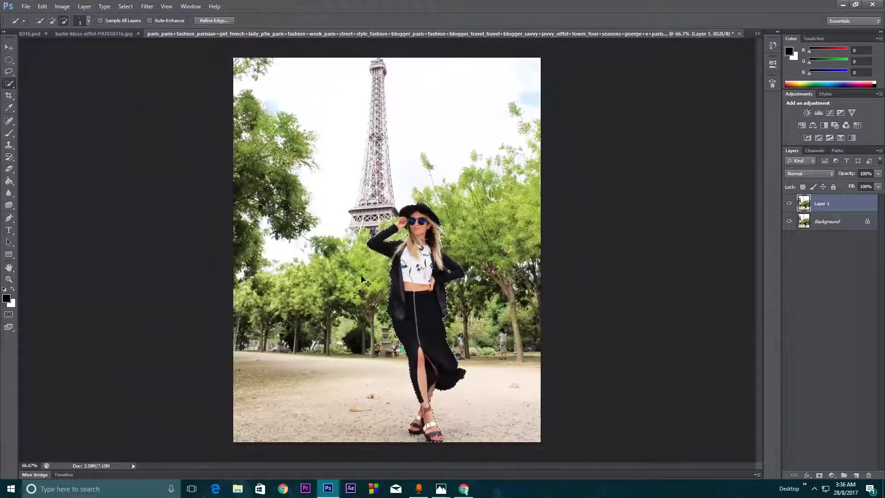
scroll(363, 280, "up", 2)
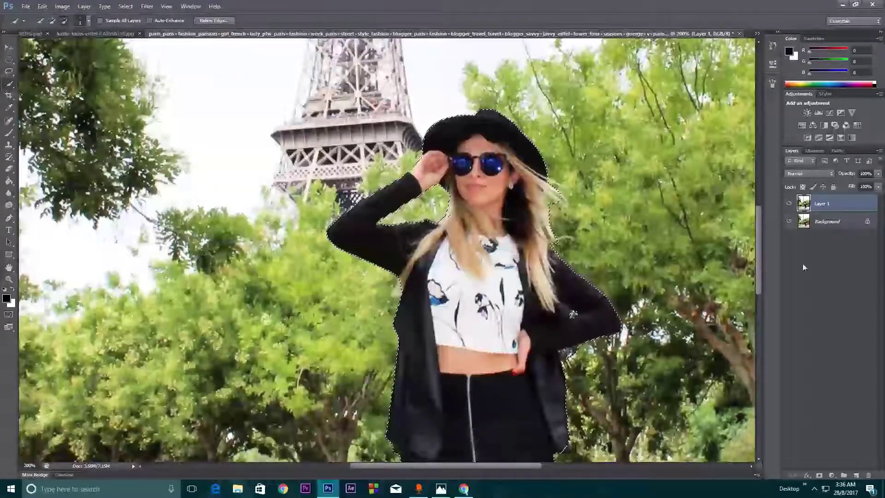
- Refine the edge of the woman's selection with Smooth 10, Feather 0 px and Contrast 19%, keeping the output as a selection
left_click_drag(760, 261, 759, 225)
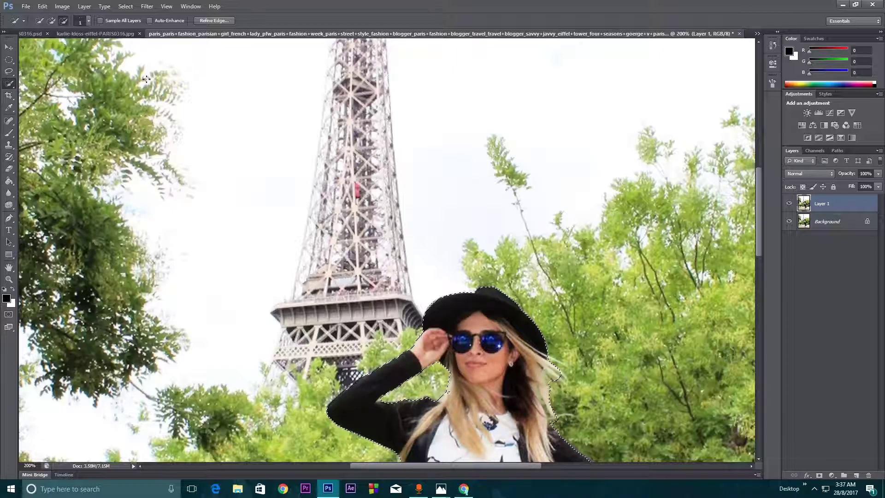
left_click(214, 20)
left_click_drag(762, 219, 759, 264)
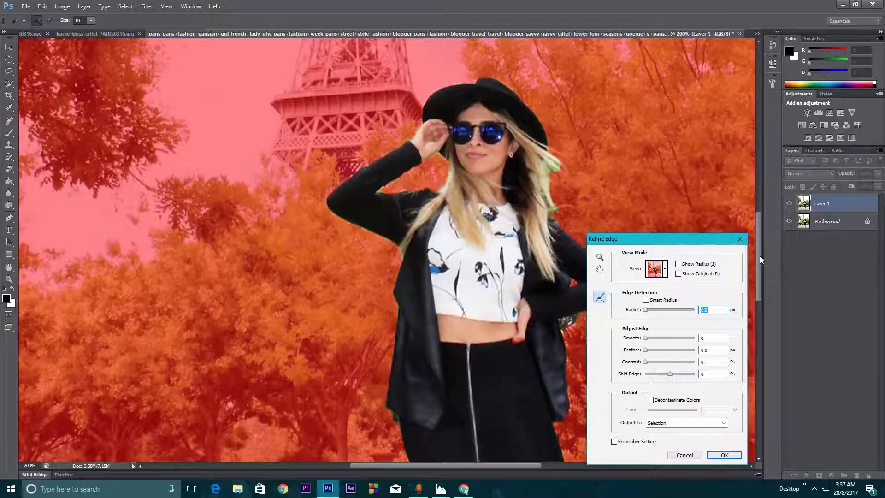
scroll(760, 257, "up", 3)
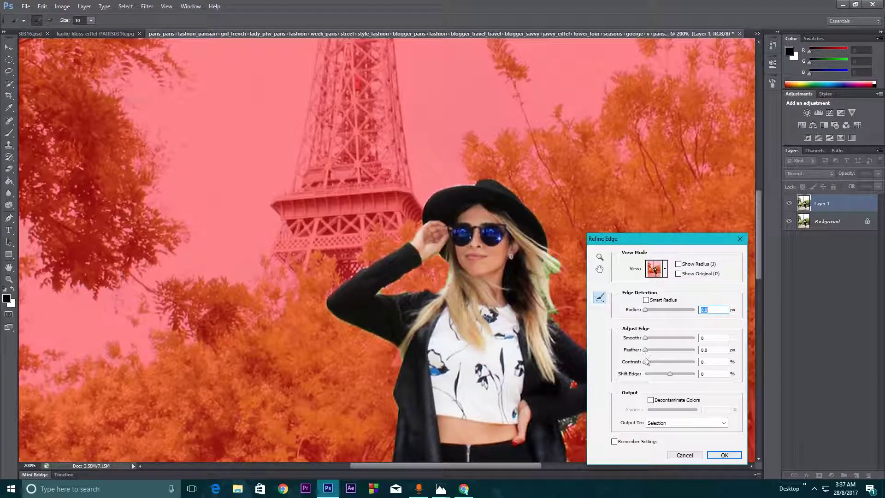
left_click(645, 339)
left_click_drag(647, 340, 654, 341)
left_click_drag(653, 341, 650, 339)
mouse_move(649, 352)
left_mouse_down()
mouse_move(661, 353)
mouse_move(639, 353)
left_mouse_up()
left_click_drag(647, 364, 658, 365)
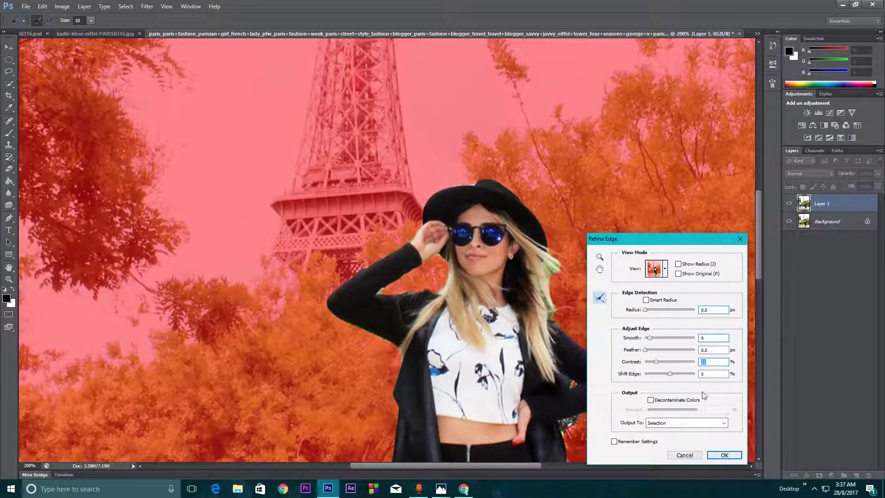
left_click_drag(658, 363, 650, 338)
left_click_drag(759, 229, 757, 254)
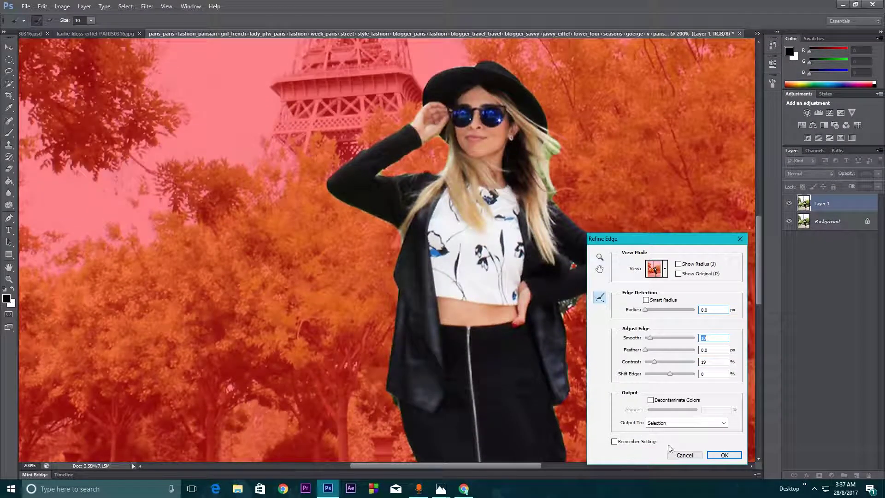
key("Return")
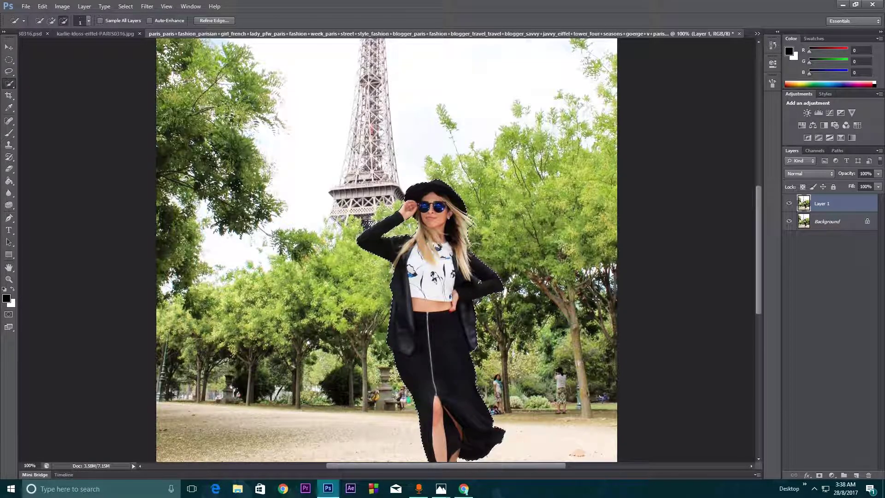
- Fit the whole photo in view, invert the selection to the background and start a Tilt-Shift blur on it
key("ctrl+0")
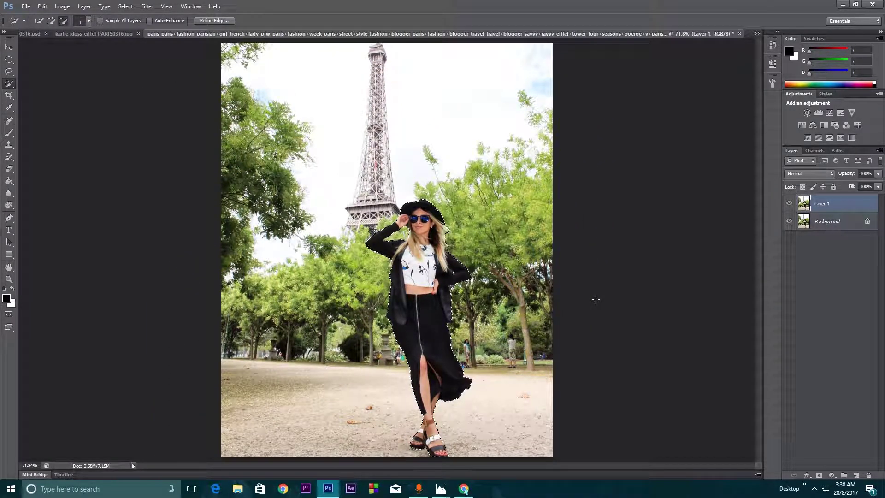
key("v")
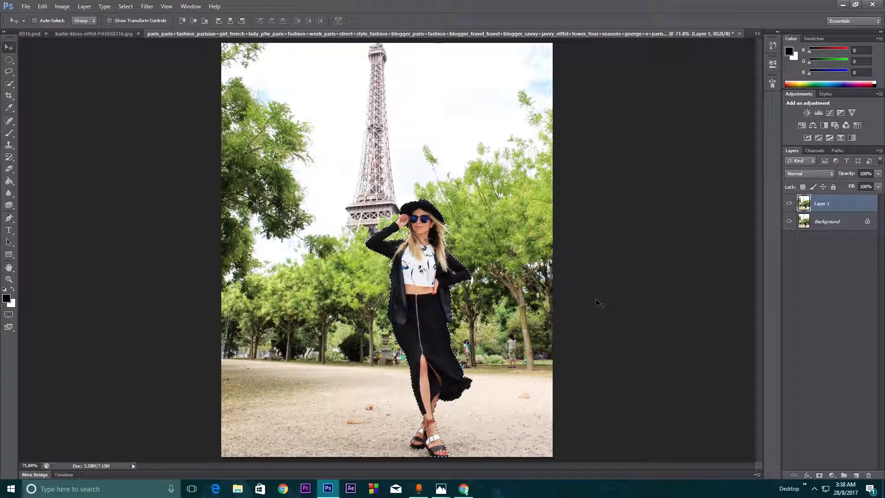
key("ctrl+shift+i")
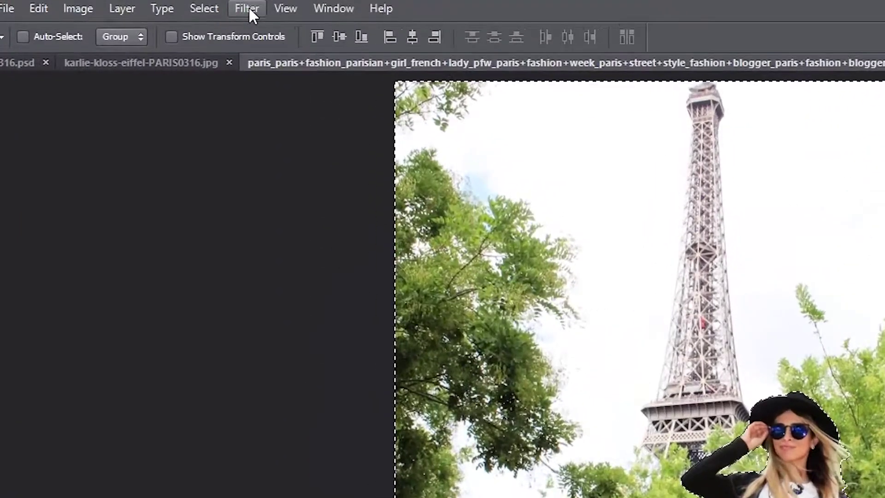
left_click(248, 6)
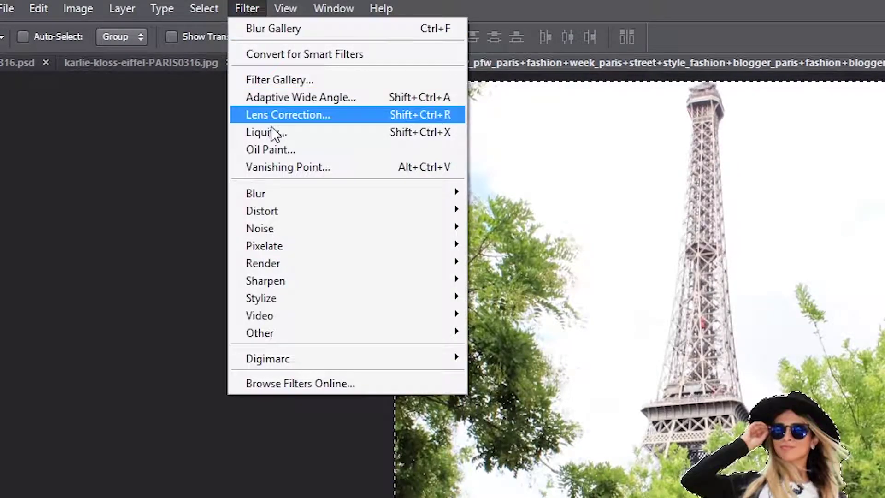
mouse_move(285, 193)
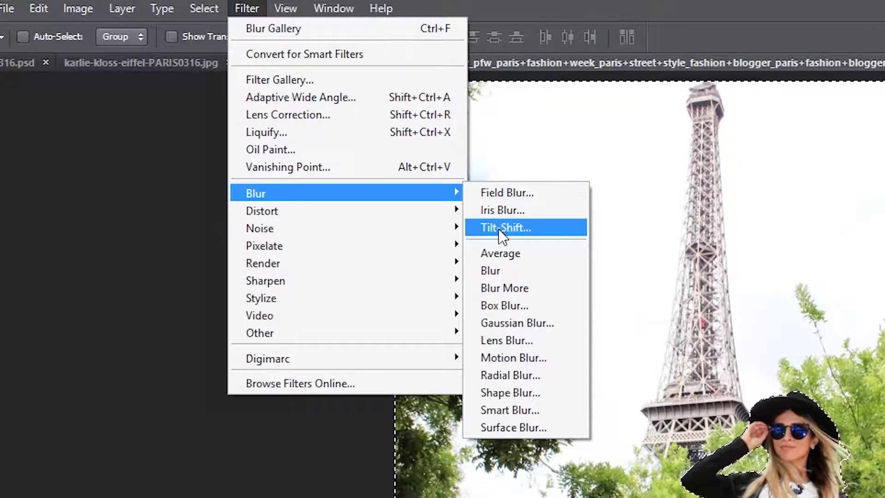
left_click(501, 228)
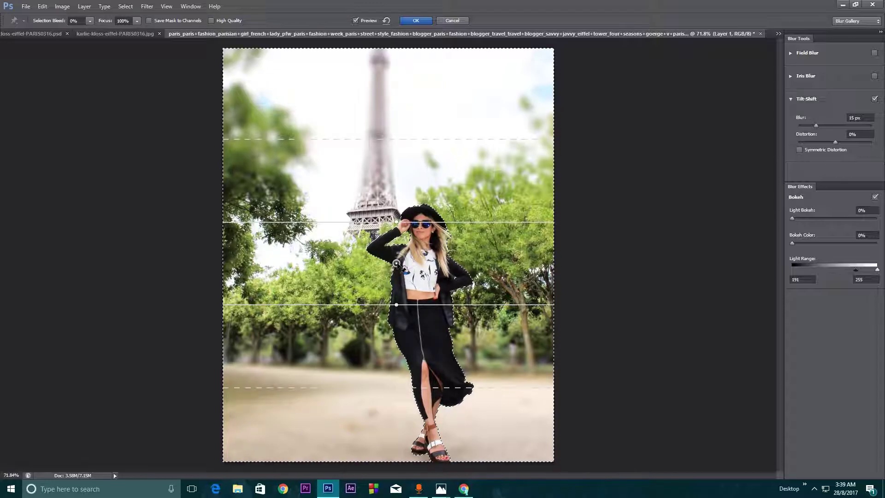
- Place the Tilt-Shift focus centre at the woman's ankles and bring the upper edge of the sharp zone down to her skirt hem
left_click_drag(398, 270, 401, 354)
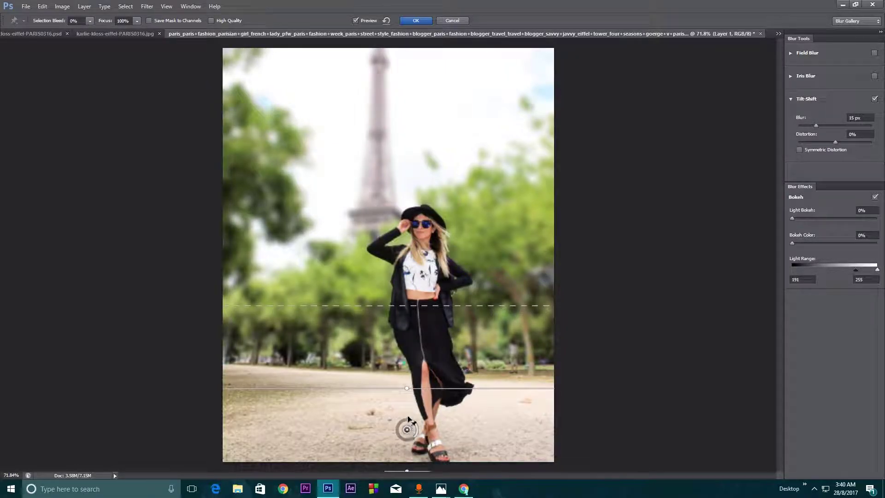
left_click_drag(417, 258, 418, 423)
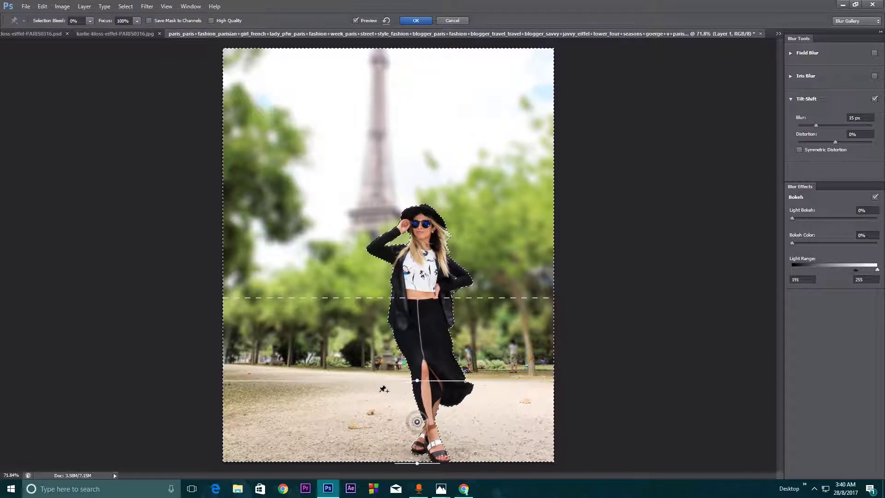
left_click_drag(430, 377, 453, 376)
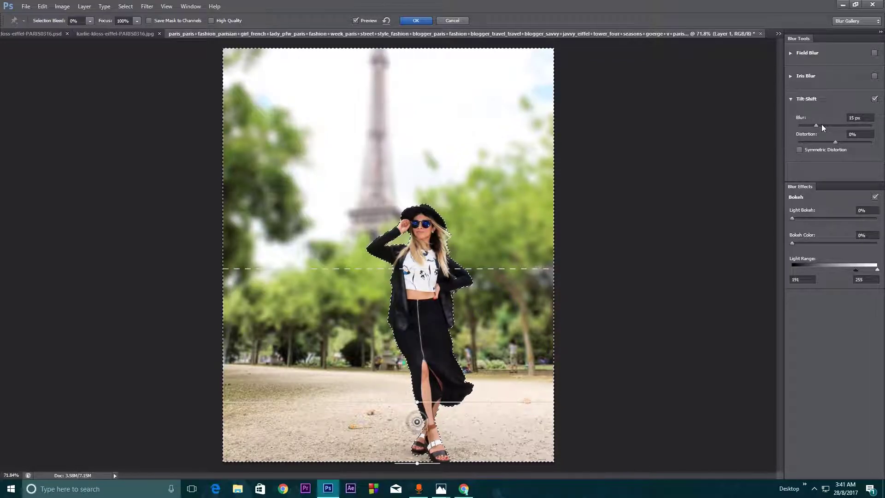
- Set the Tilt-Shift blur strength to 14 px
left_click_drag(817, 124, 820, 124)
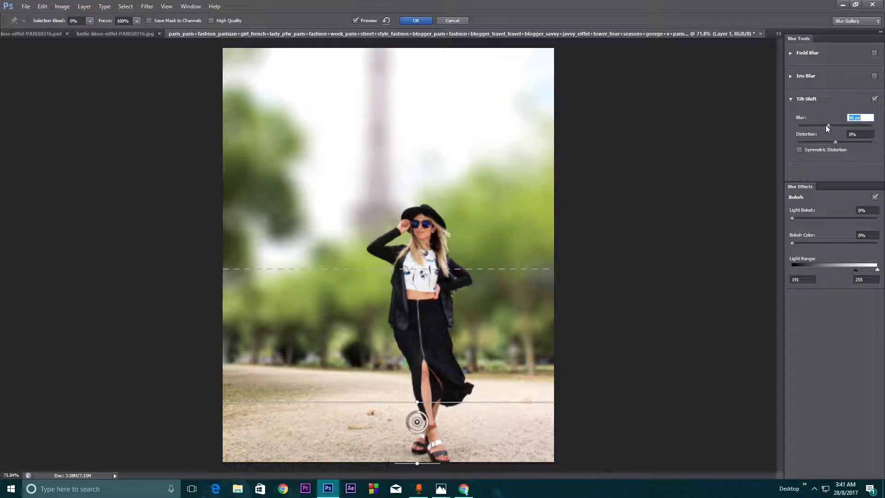
left_click_drag(823, 125, 815, 127)
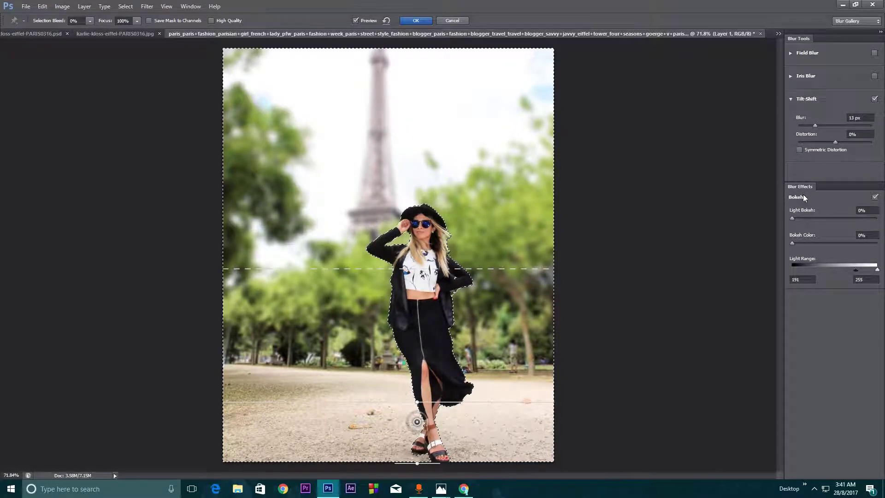
left_click(814, 125)
- Set the blur's Light Bokeh to 17% and Bokeh Color to 16%
left_click(793, 217)
left_click_drag(793, 218, 843, 218)
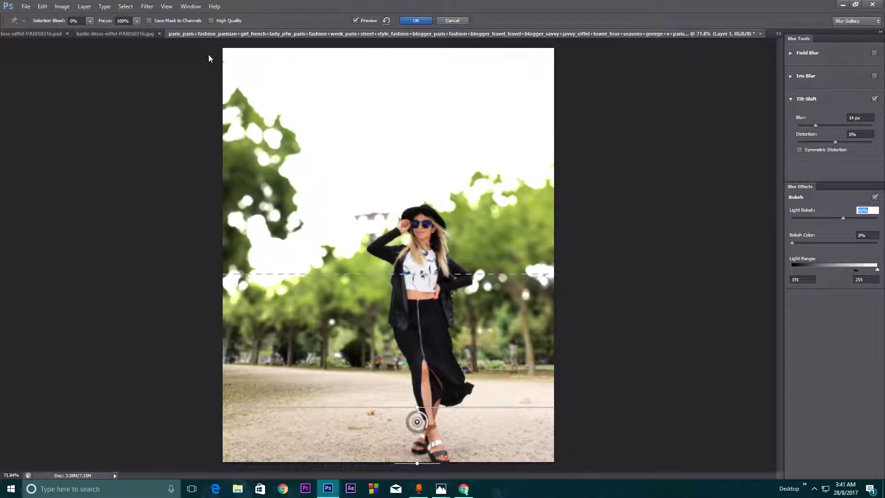
left_click(843, 219)
left_click_drag(843, 219, 810, 220)
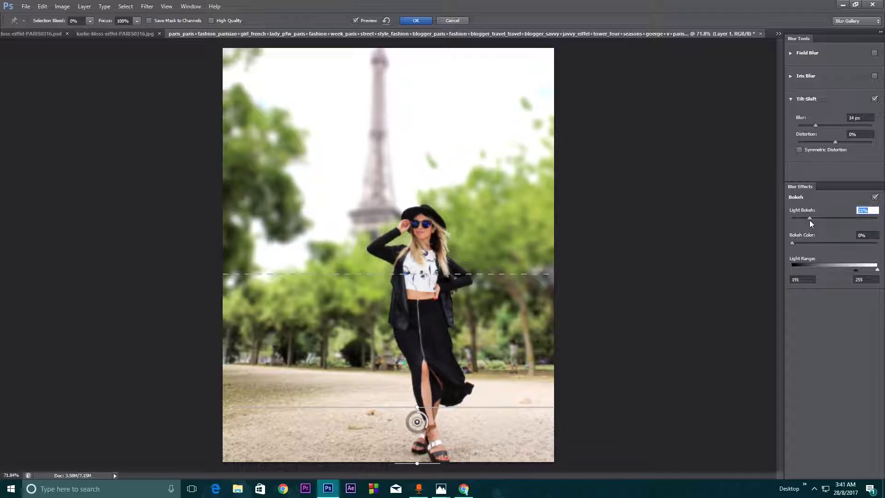
left_click_drag(811, 221, 806, 242)
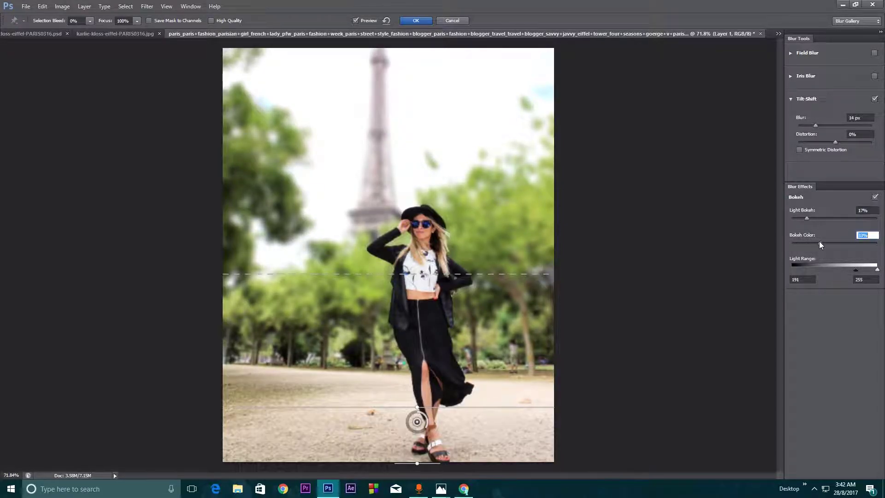
- Set the bokeh Light Range to 0–255, enable High Quality and apply the Tilt-Shift blur
left_click_drag(855, 270, 817, 268)
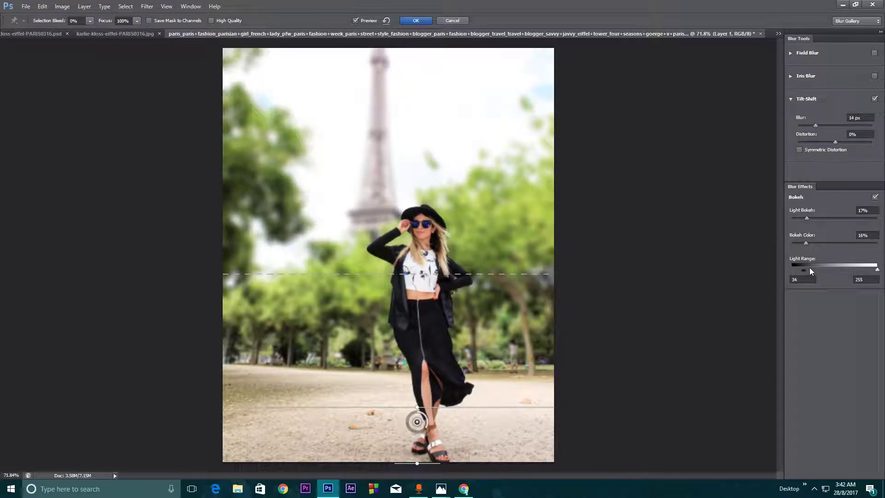
left_click_drag(811, 271, 840, 272)
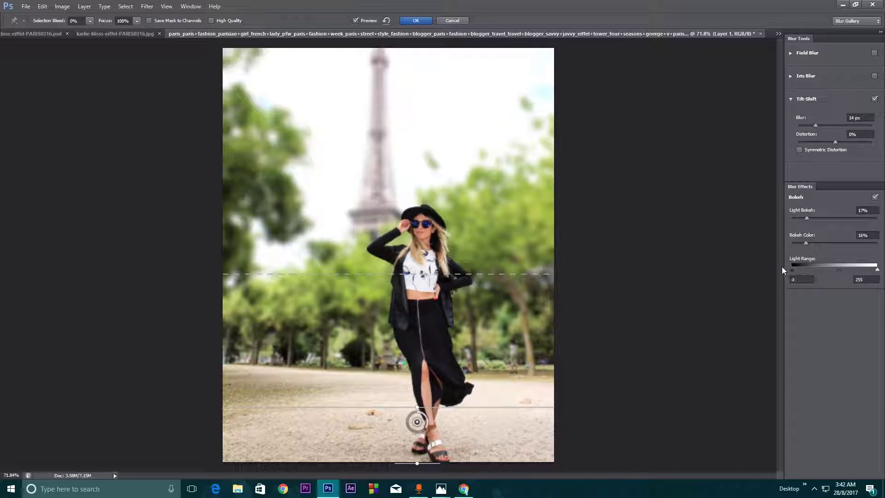
mouse_move(782, 267)
left_mouse_down()
mouse_move(878, 270)
mouse_move(789, 269)
left_mouse_up()
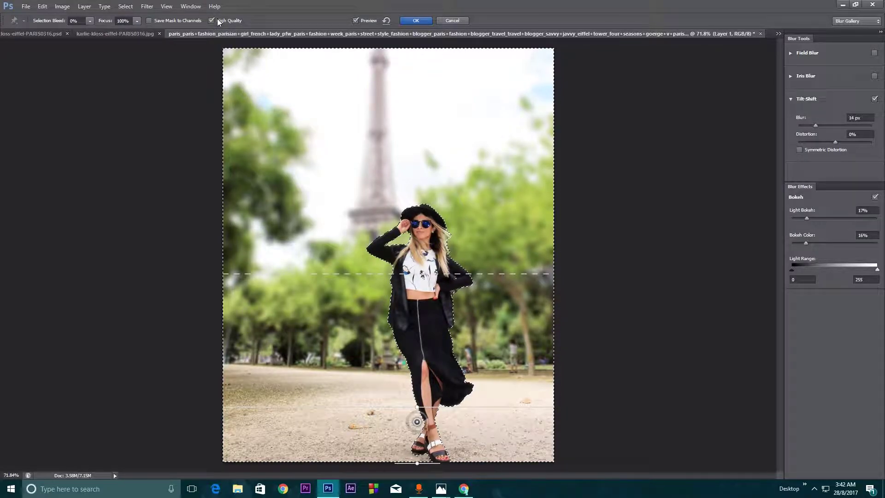
left_click(416, 21)
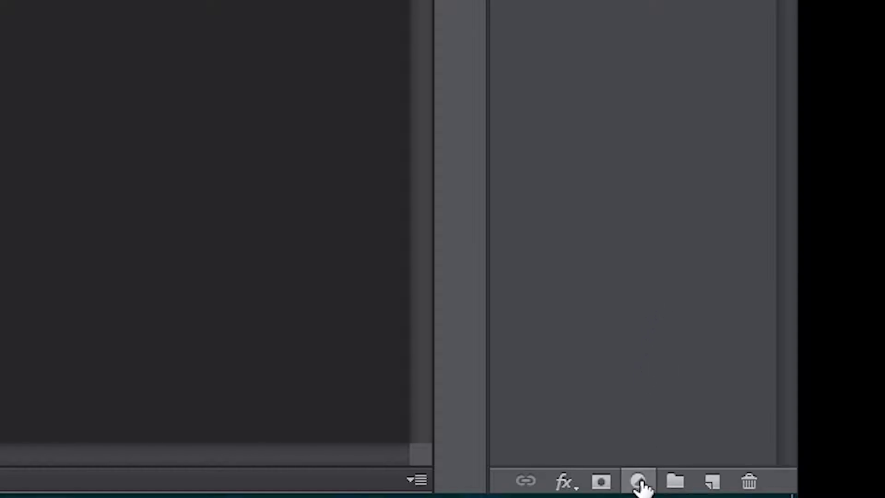
- Add a Hue/Saturation adjustment layer masked to the background and slightly raise its saturation
left_click(640, 483)
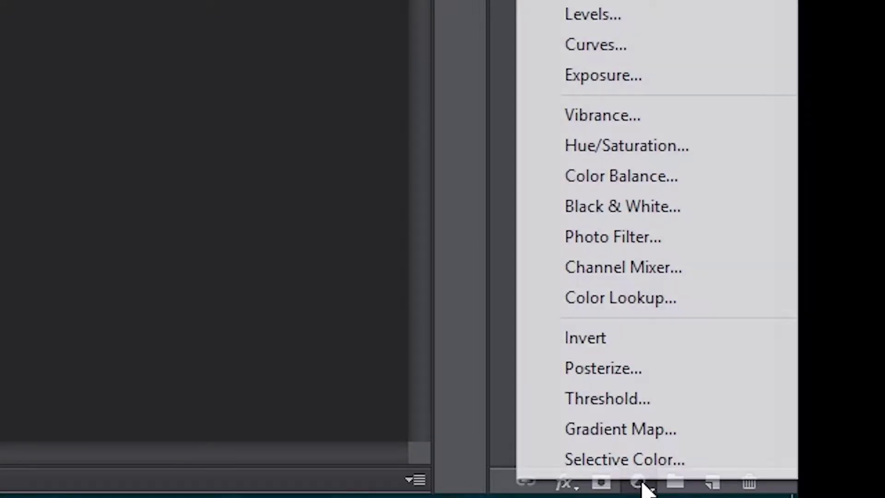
left_click(637, 145)
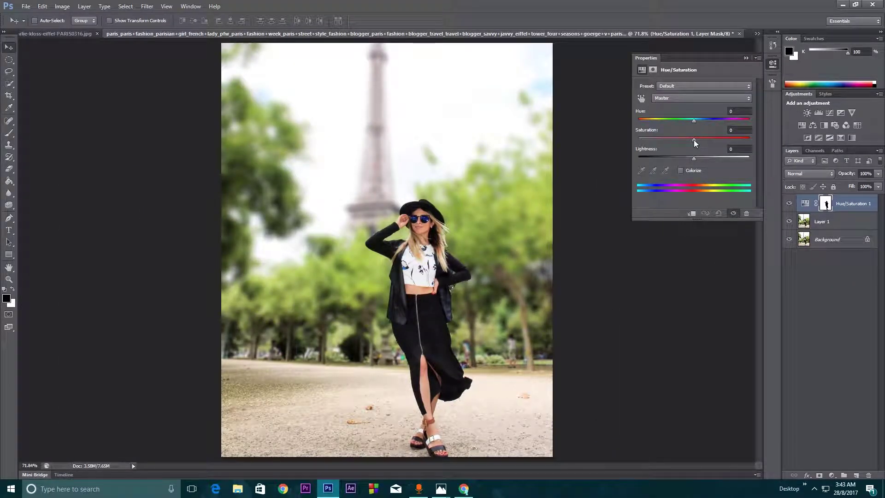
left_click_drag(694, 139, 702, 146)
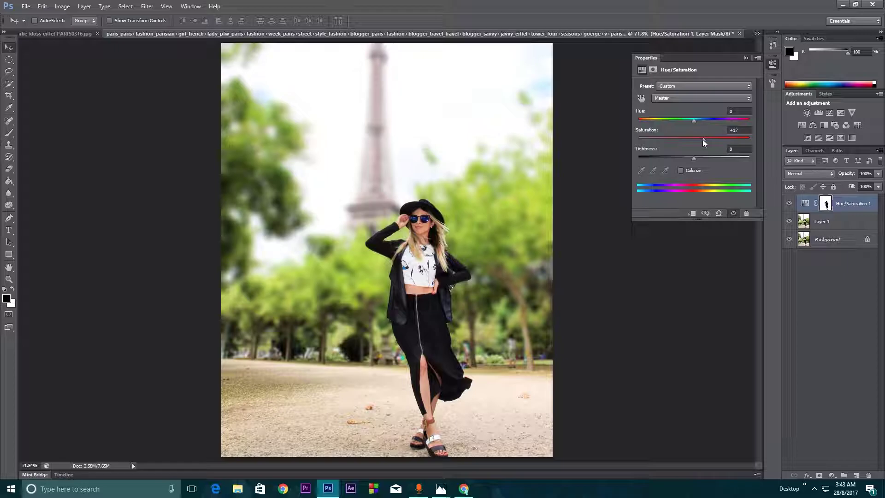
left_click_drag(696, 138, 701, 137)
left_click_drag(693, 158, 693, 158)
left_click(746, 58)
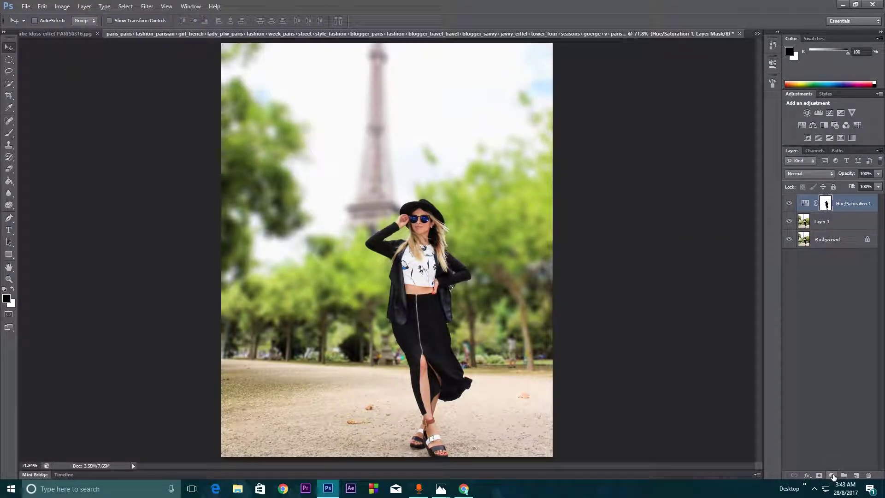
- Add a Curves adjustment layer over the whole photo with a gentle S-curve that slightly darkens the shadows and brightens the highlights
left_click(833, 476)
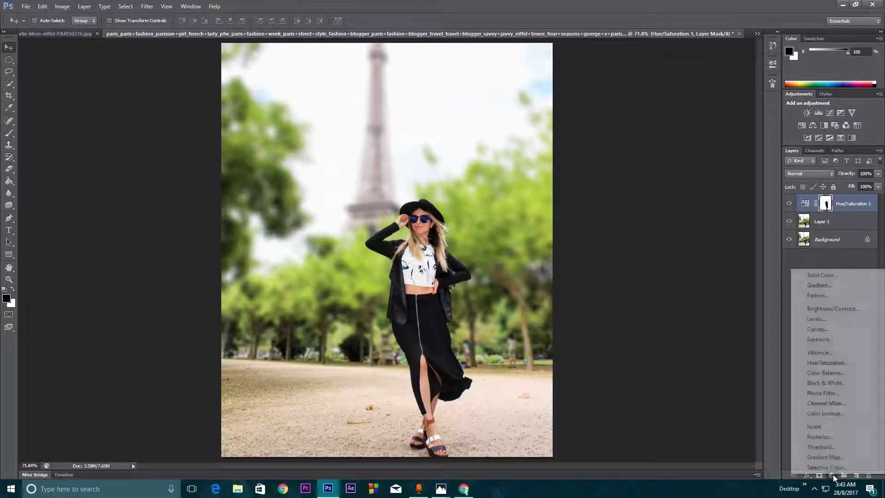
left_click(826, 331)
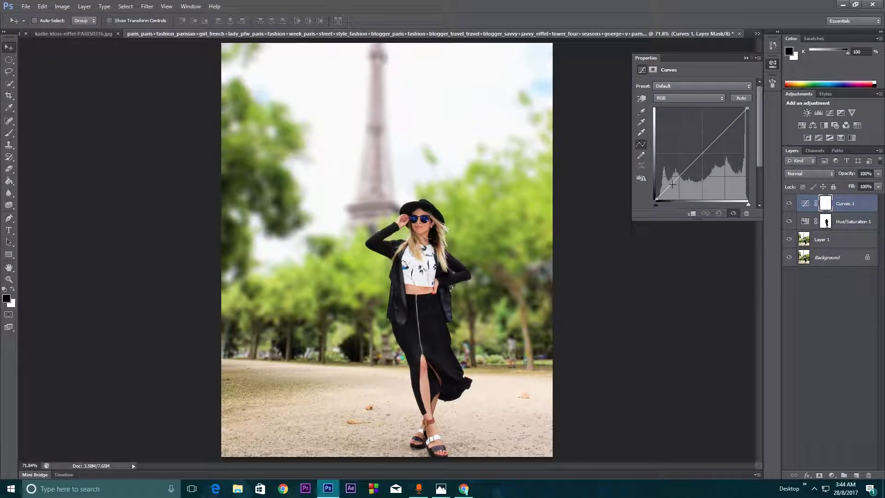
left_click_drag(669, 187, 672, 189)
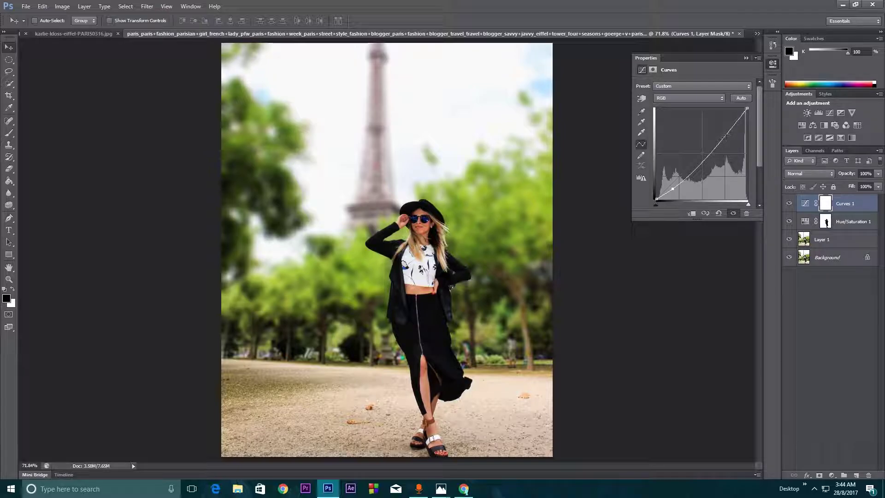
left_click_drag(726, 134, 721, 127)
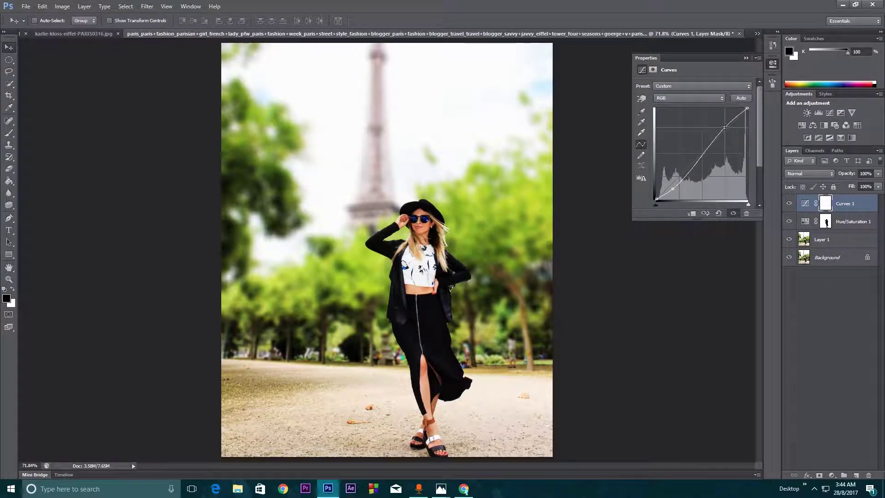
left_click_drag(721, 127, 730, 124)
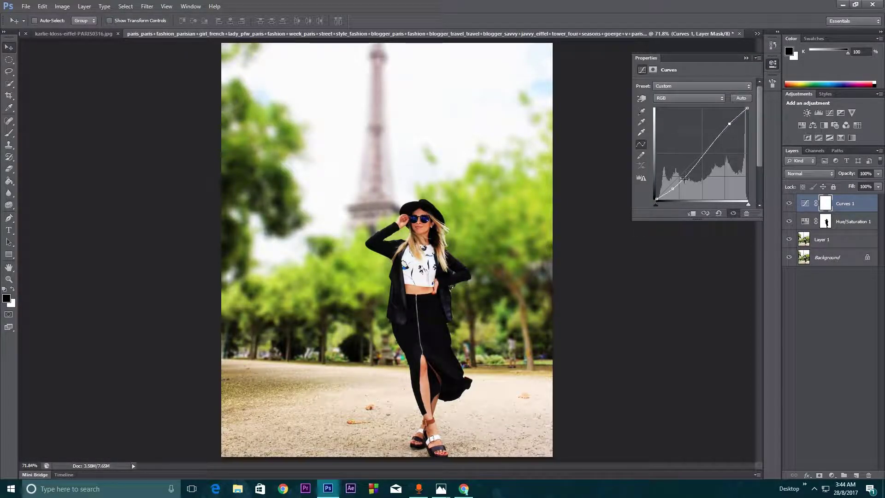
left_click_drag(673, 189, 671, 187)
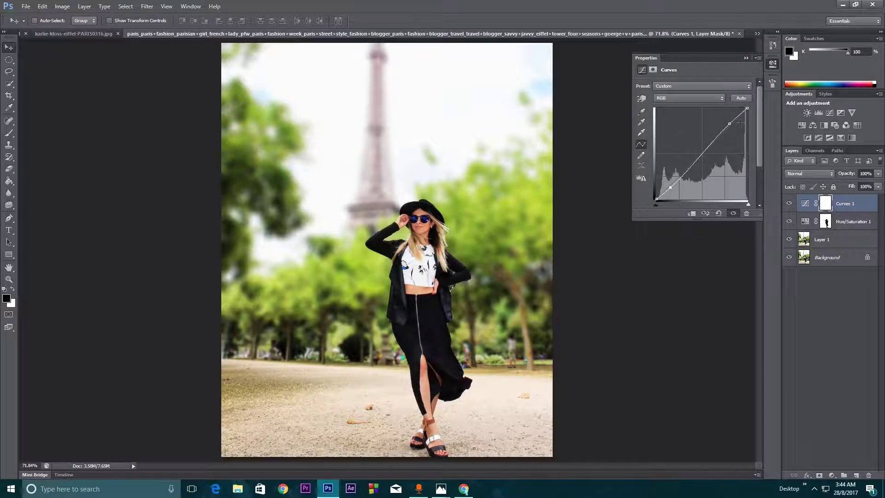
left_click(747, 57)
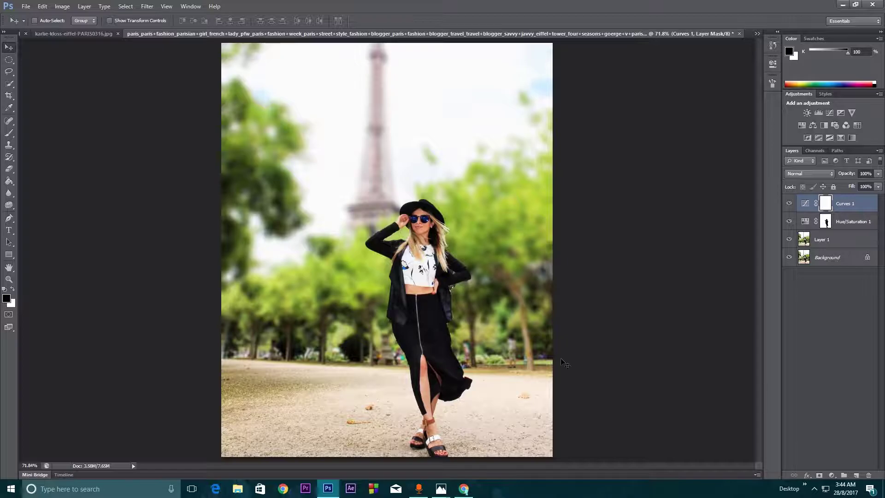
- Add a Brightness/Contrast adjustment layer above the Curves layer with brightness 10 and contrast 17
left_click(832, 475)
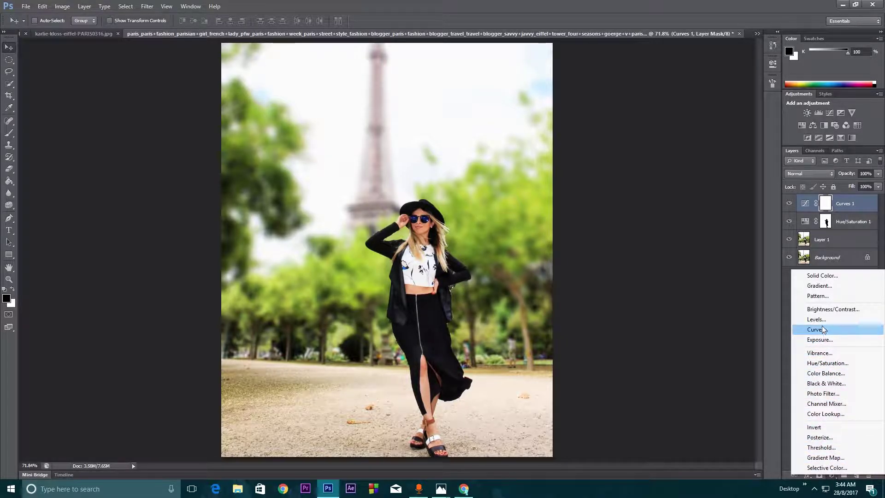
left_click(818, 310)
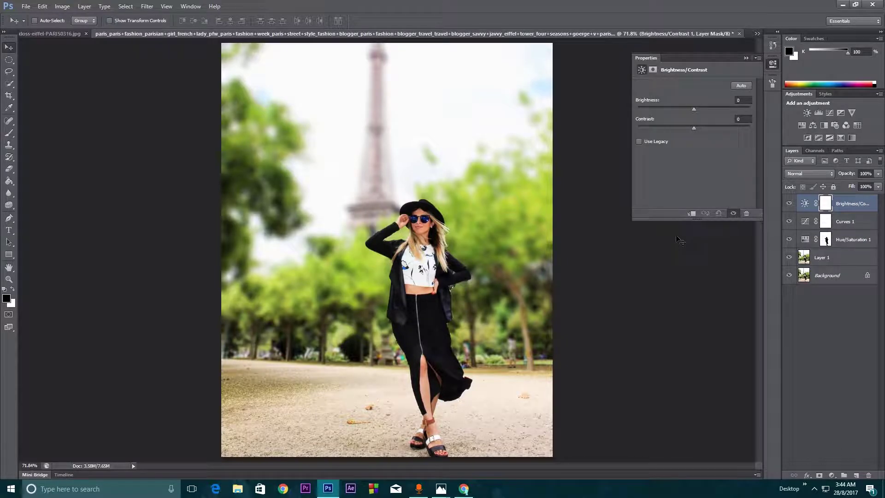
mouse_move(694, 110)
left_mouse_down()
mouse_move(709, 130)
mouse_move(683, 132)
mouse_move(705, 135)
mouse_move(695, 133)
mouse_move(704, 133)
mouse_move(699, 111)
left_mouse_up()
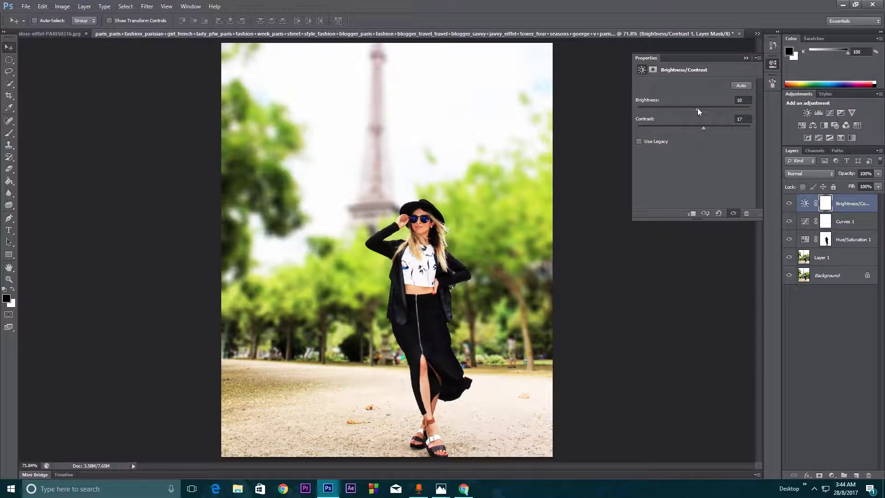
left_click(772, 63)
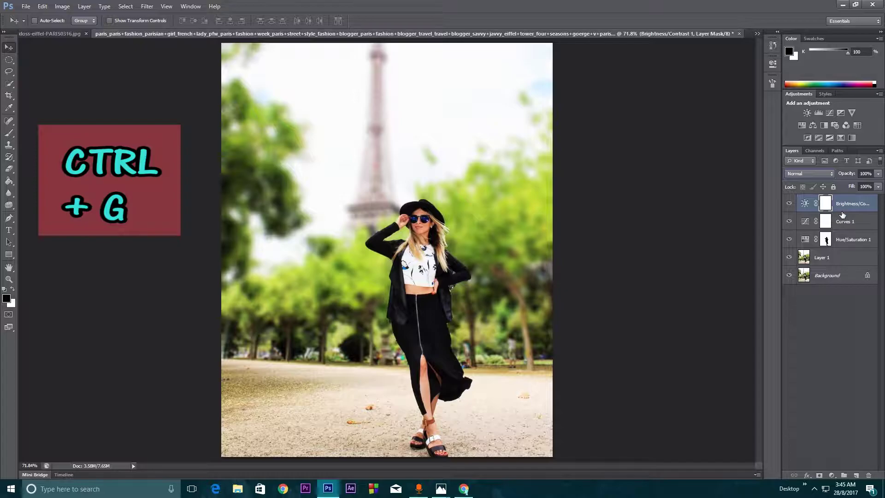
- Group the Brightness/Contrast, Curves and Hue/Saturation adjustment layers together with Layer 1, leaving the Background layer outside the group
left_click(841, 222, "shift")
left_click(846, 242, "shift")
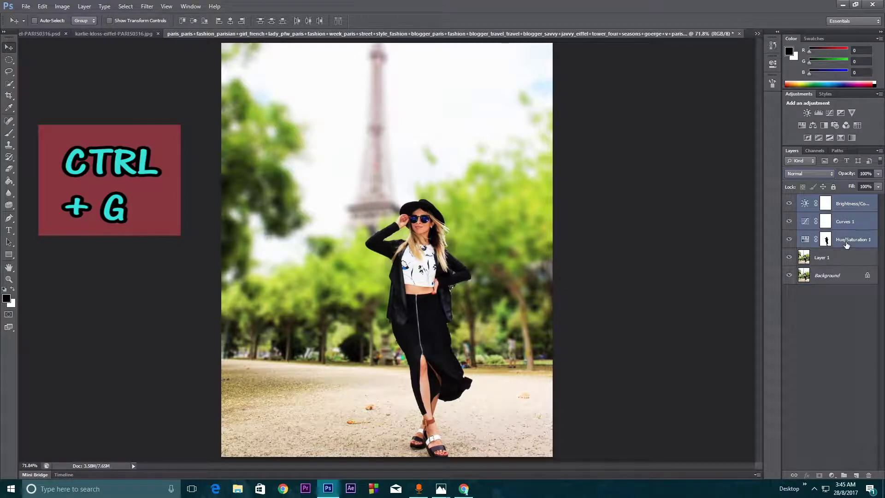
left_click(833, 259, "shift")
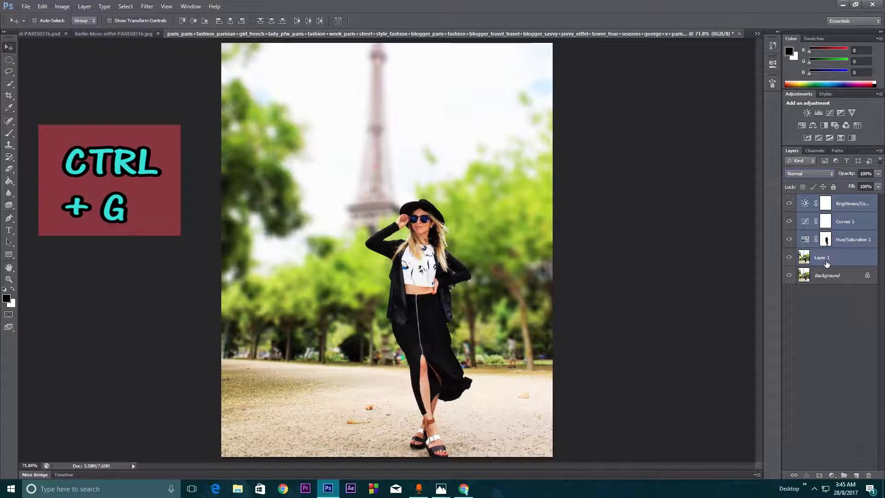
key("ctrl+g")
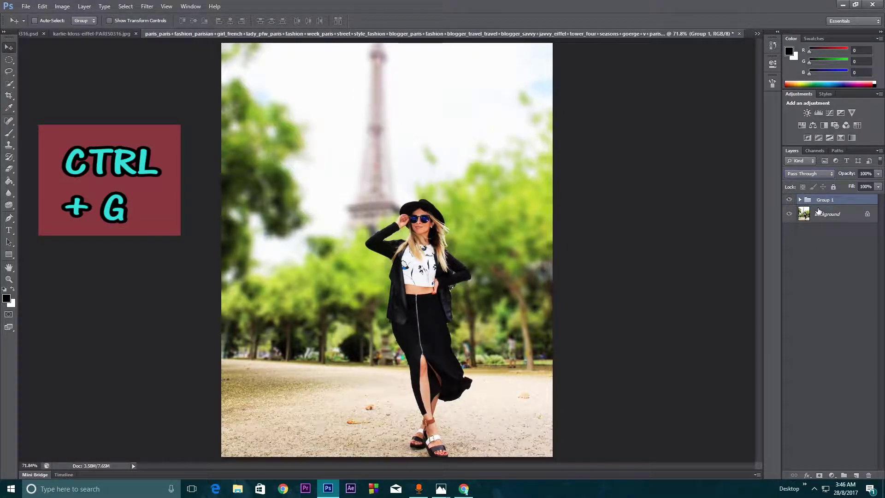
- Toggle the visibility of the layer group repeatedly to compare the edited photo with the original
left_click(790, 201)
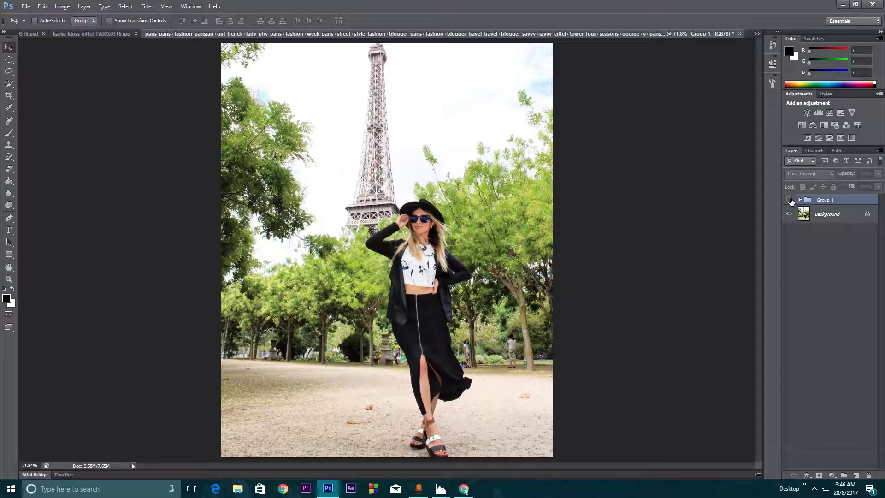
left_click(790, 200)
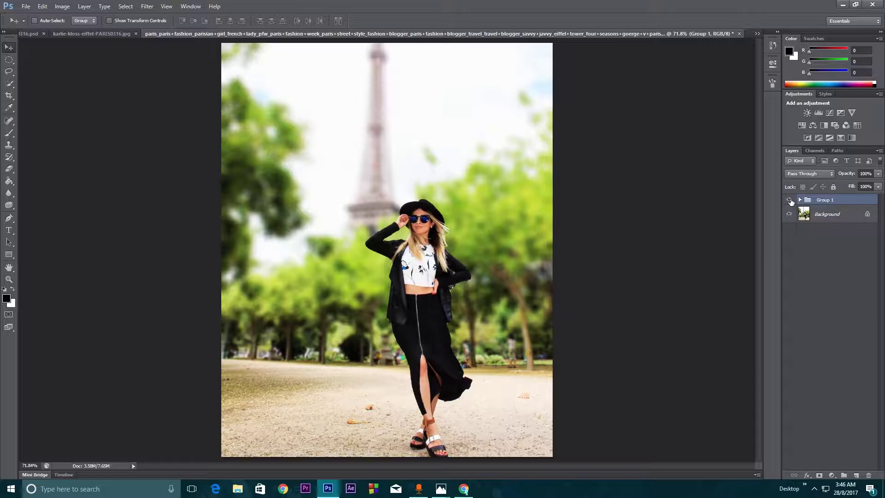
left_click(790, 201)
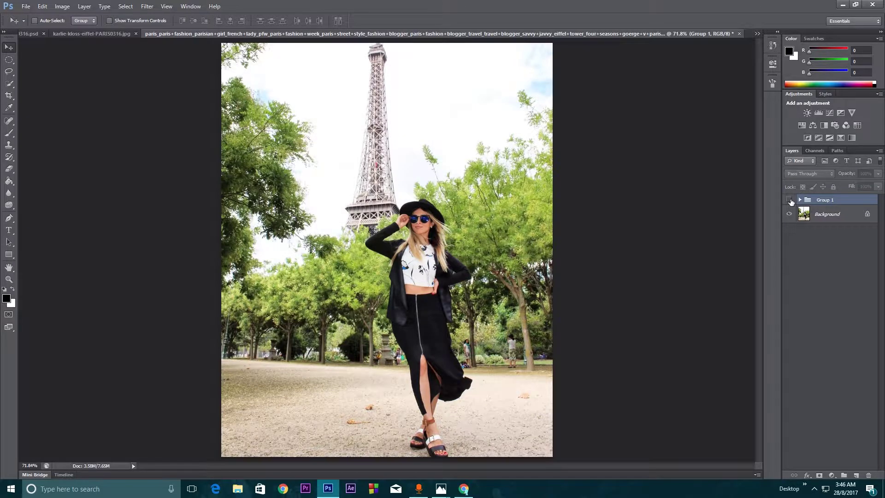
left_click(790, 201)
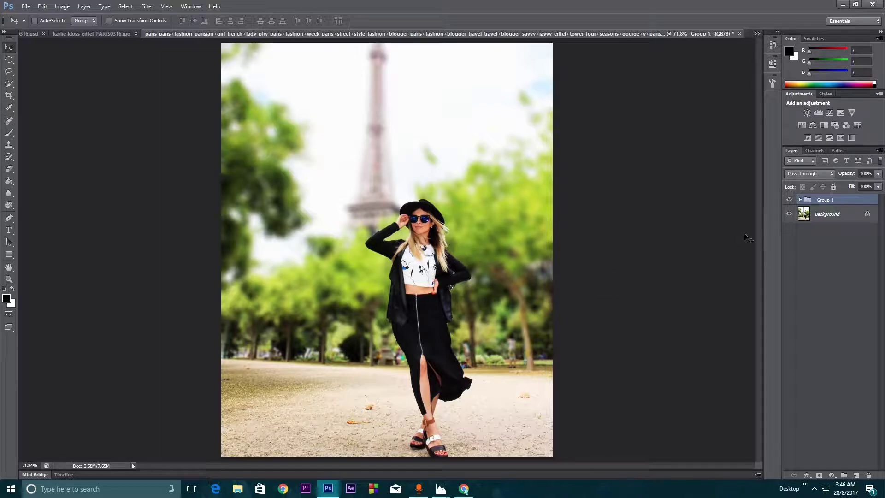
left_click(789, 201)
left_click(790, 200)
left_click(790, 200)
left_click(789, 200)
left_click(790, 200)
left_click(789, 201)
left_click(789, 201)
left_click(787, 203)
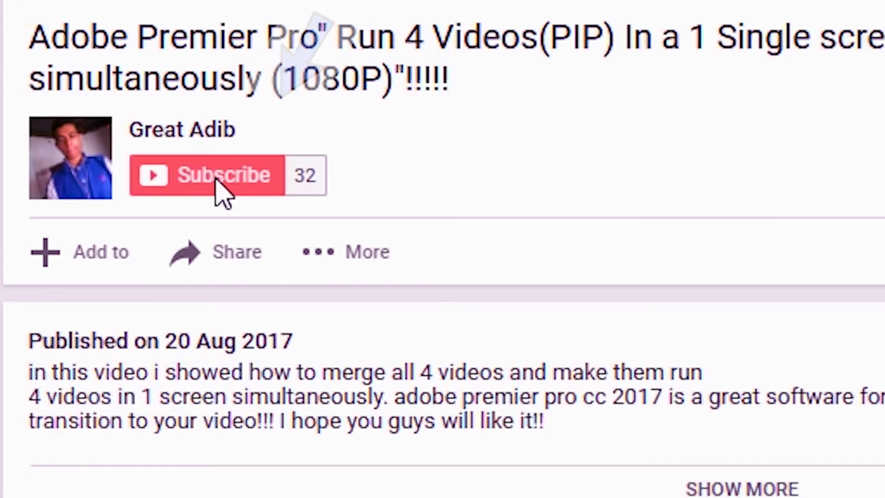
- On the YouTube video page, subscribe to the video's channel and turn on all notifications for it
left_click(260, 138)
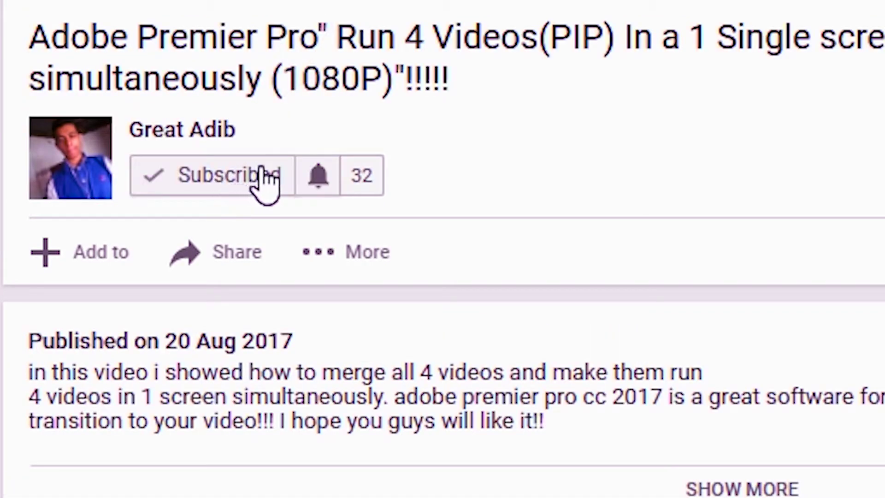
left_click(321, 182)
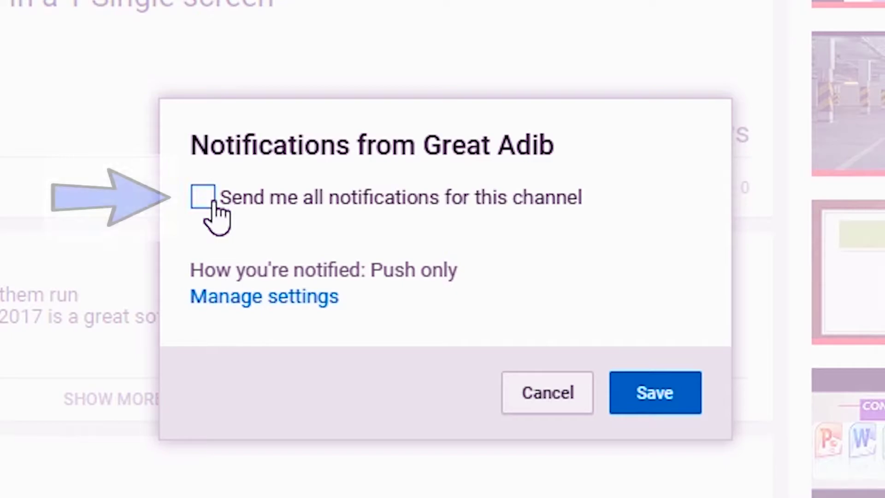
left_click(370, 234)
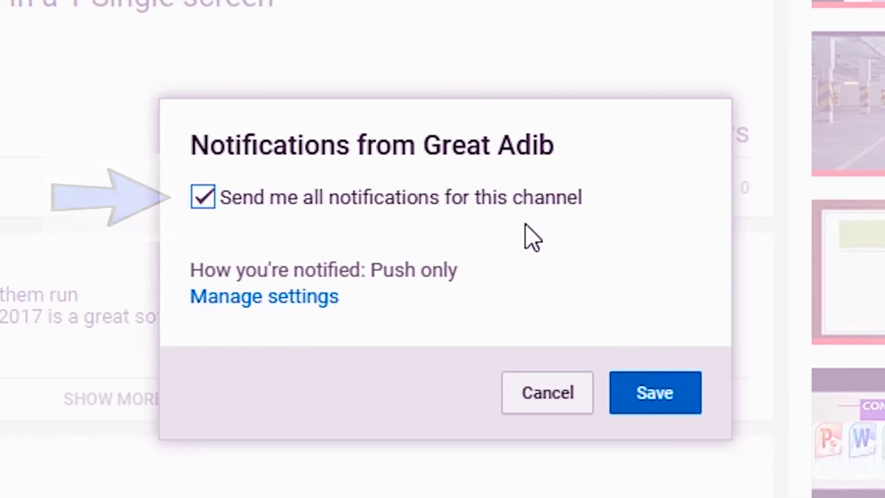
left_click(667, 394)
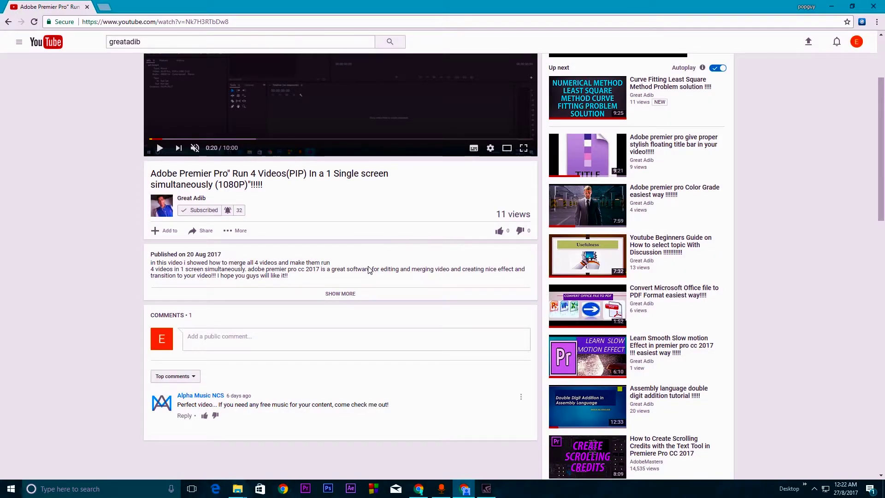